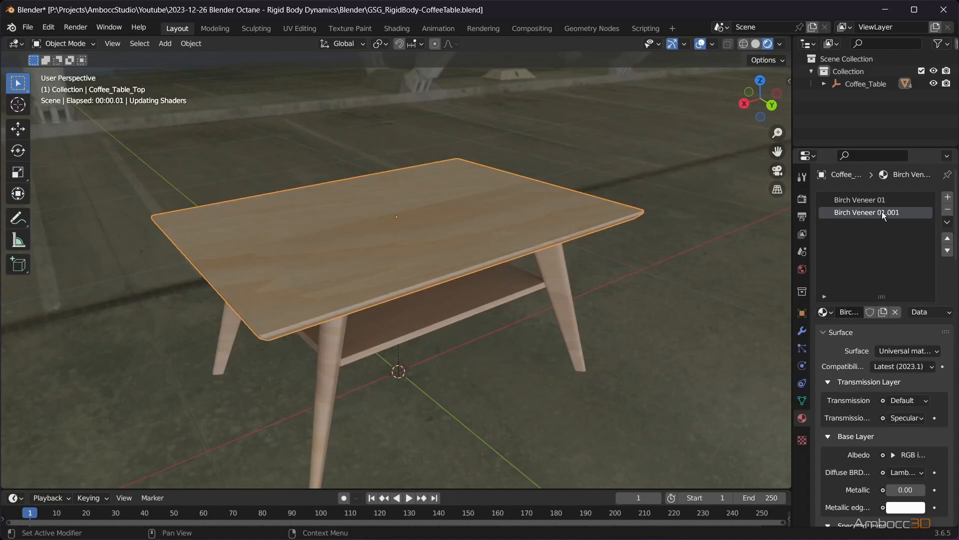
Step: Rename the table top's second material to Birch Veneer Break
{"action": "double_click", "coordinate": [881, 214]}
{"action": "left_click_drag", "start_coordinate": [878, 212], "coordinate": [910, 212]}
{"action": "type", "text": "Break"}
{"action": "key", "text": "Return"}
Step: Split the 3D viewport in two and turn the new area into a Shader Editor
{"action": "mouse_move", "coordinate": [467, 295]}
{"action": "middle_mouse_down"}
{"action": "mouse_move", "coordinate": [435, 293]}
{"action": "mouse_move", "coordinate": [466, 283]}
{"action": "middle_mouse_up"}
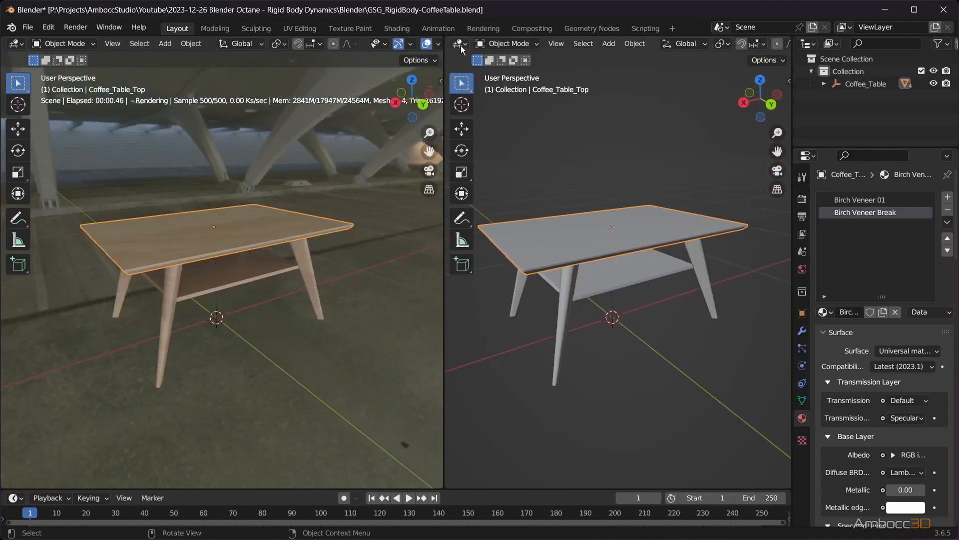
{"action": "left_click", "coordinate": [459, 43]}
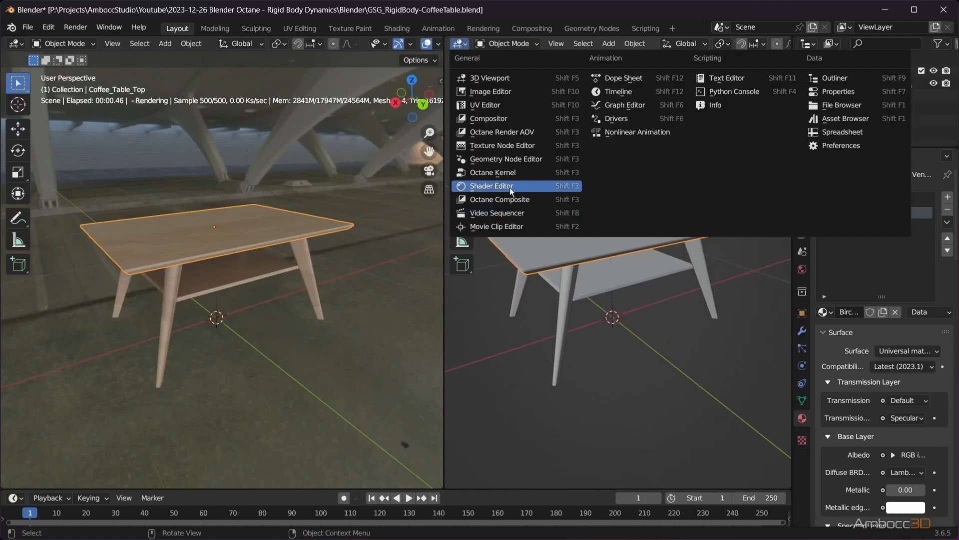
{"action": "left_click", "coordinate": [511, 191]}
{"action": "scroll", "coordinate": [595, 254], "scroll_direction": "up", "scroll_amount": 4}
{"action": "middle_click_drag", "start_coordinate": [561, 334], "coordinate": [601, 275]}
{"action": "scroll", "coordinate": [569, 281], "scroll_direction": "up", "scroll_amount": 2}
Step: In the Birch Veneer Break material, set the Power of the albedo RGB image node to 0.5
{"action": "left_click", "coordinate": [868, 203]}
{"action": "left_click", "coordinate": [868, 212]}
{"action": "left_click", "coordinate": [864, 199]}
{"action": "left_click", "coordinate": [864, 211]}
{"action": "scroll", "coordinate": [501, 284], "scroll_direction": "up", "scroll_amount": 5}
{"action": "middle_click_drag", "start_coordinate": [478, 283], "coordinate": [511, 307]}
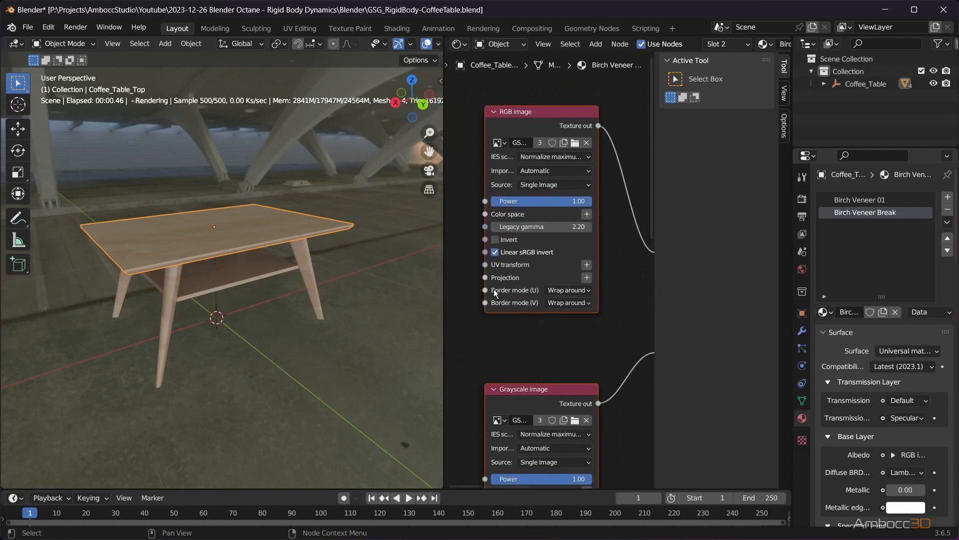
{"action": "left_click", "coordinate": [560, 202]}
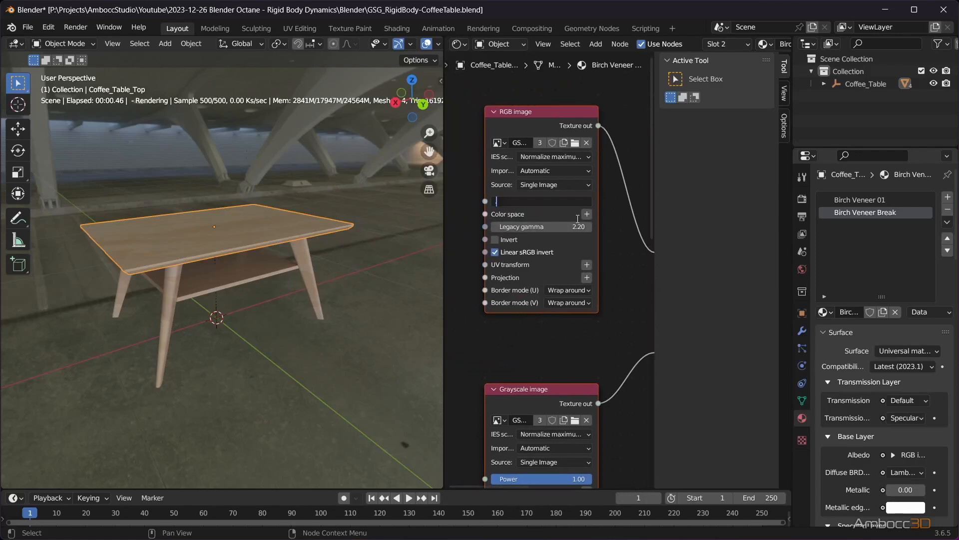
{"action": "type", "text": "0.5"}
{"action": "key", "text": "Return"}
Step: Close the Shader Editor area so one 3D viewport remains, and switch its display to wireframe
{"action": "scroll", "coordinate": [544, 265], "scroll_direction": "down", "scroll_amount": 3}
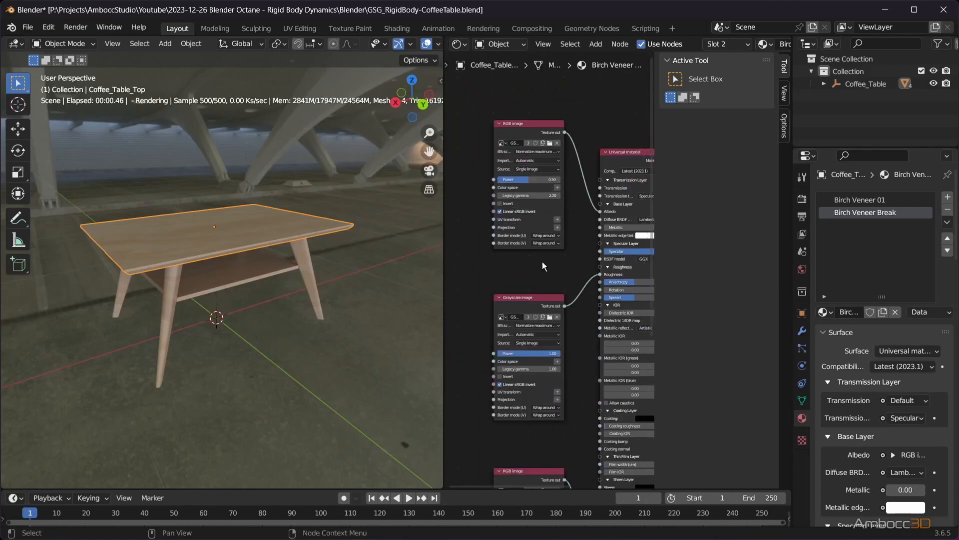
{"action": "scroll", "coordinate": [542, 262], "scroll_direction": "up", "scroll_amount": 2}
{"action": "scroll", "coordinate": [545, 255], "scroll_direction": "down", "scroll_amount": 5}
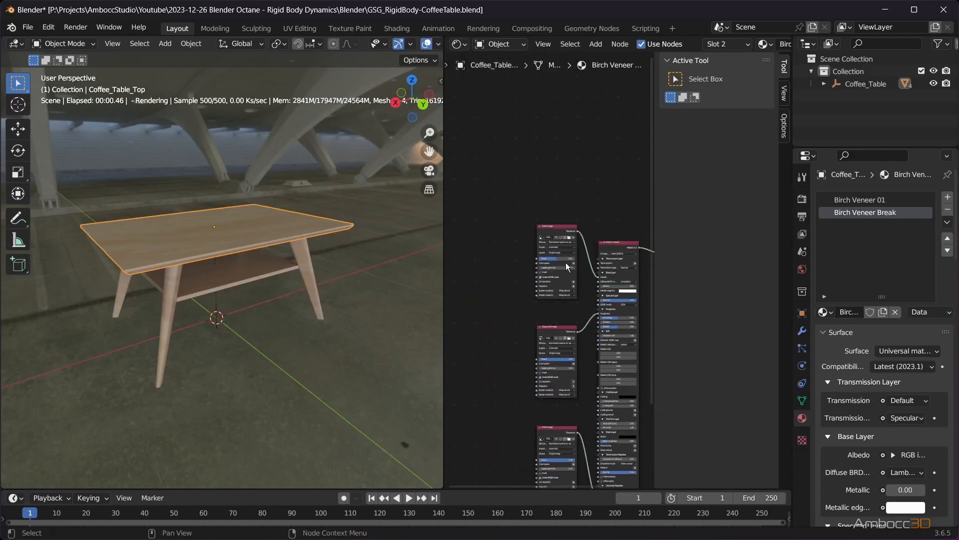
{"action": "scroll", "coordinate": [565, 266], "scroll_direction": "up", "scroll_amount": 6}
{"action": "middle_click_drag", "start_coordinate": [565, 266], "coordinate": [557, 259]}
{"action": "left_click_drag", "start_coordinate": [440, 40], "coordinate": [513, 74]}
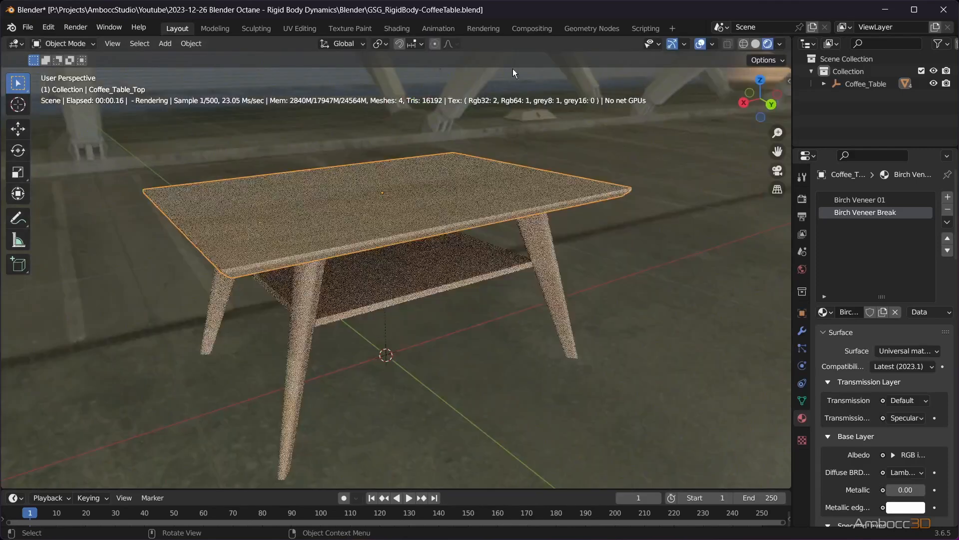
{"action": "middle_click_drag", "start_coordinate": [542, 270], "coordinate": [590, 250]}
{"action": "left_click", "coordinate": [744, 43]}
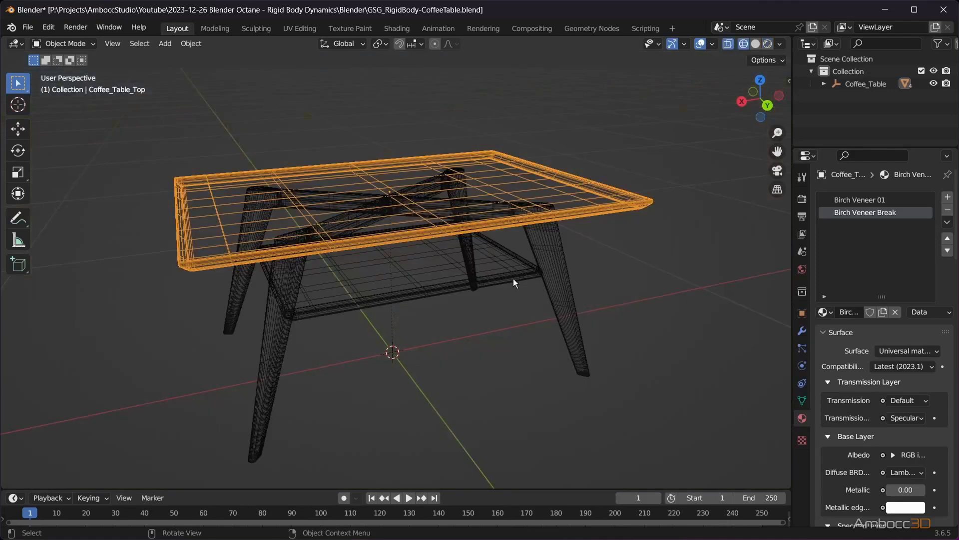
{"action": "scroll", "coordinate": [499, 275], "scroll_direction": "down", "scroll_amount": 3}
{"action": "middle_click_drag", "start_coordinate": [499, 274], "coordinate": [490, 285]}
Step: Search the add-on preferences for "cell" and examine the Object: Cell Fracture add-on's status and details
{"action": "left_click", "coordinate": [49, 28]}
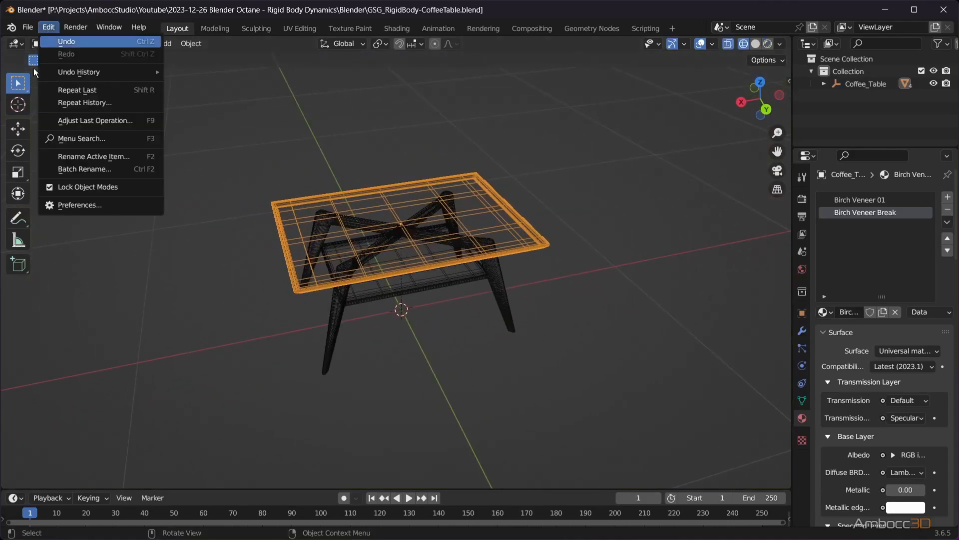
{"action": "left_click", "coordinate": [50, 209]}
{"action": "left_click", "coordinate": [332, 70]}
{"action": "type", "text": "cell"}
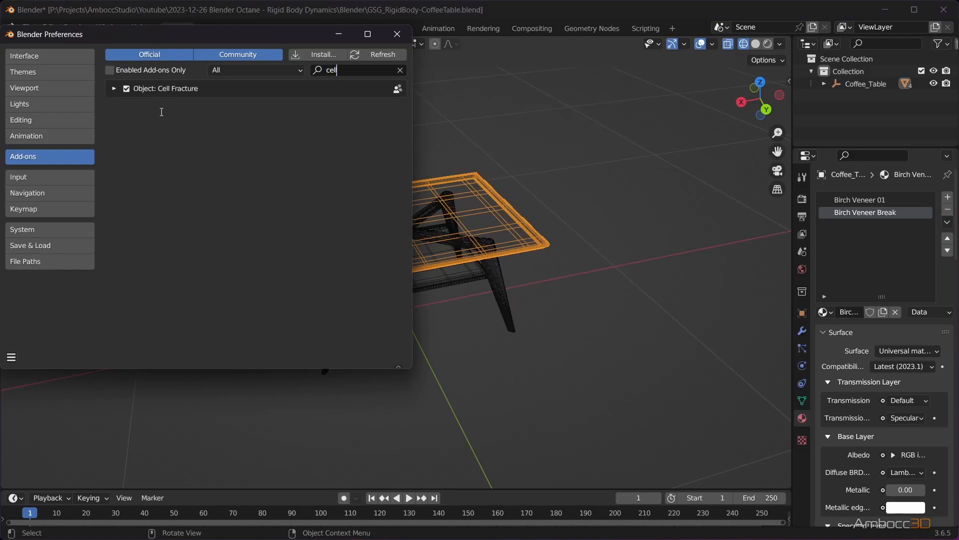
{"action": "left_click", "coordinate": [115, 89]}
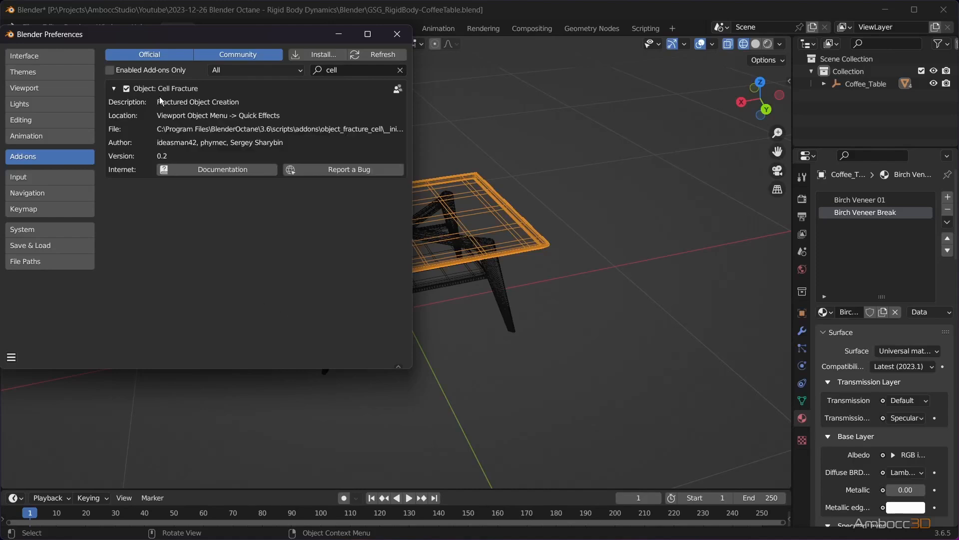
{"action": "left_click", "coordinate": [397, 35]}
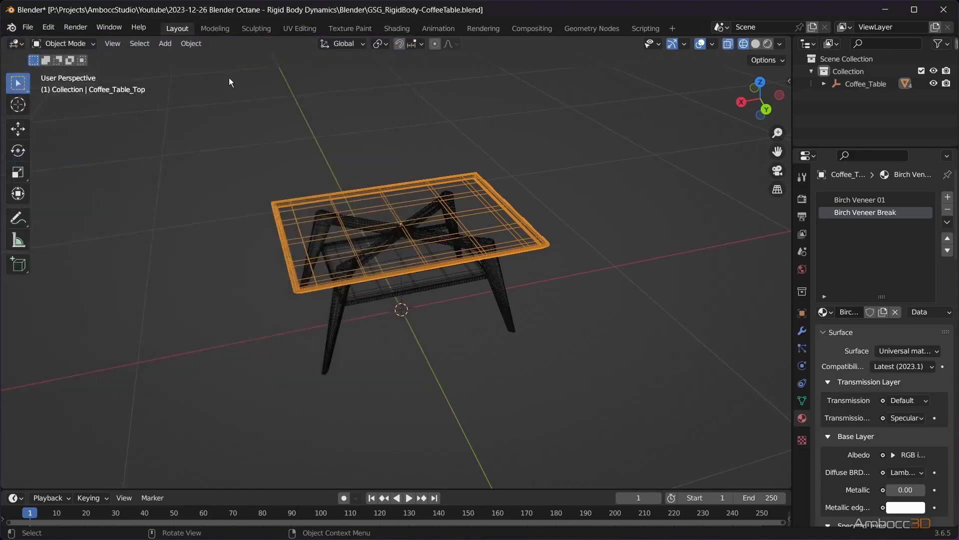
{"action": "left_click", "coordinate": [191, 44]}
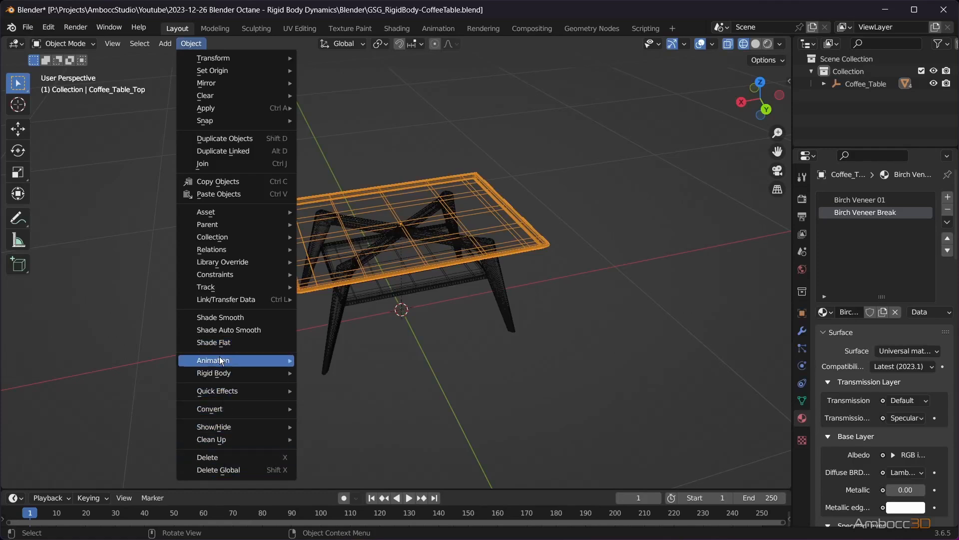
{"action": "mouse_move", "coordinate": [218, 391]}
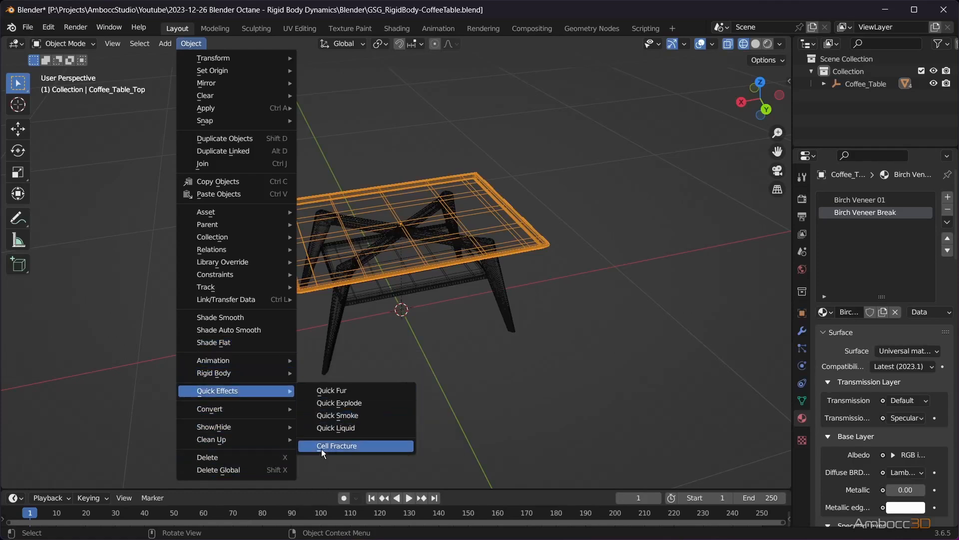
{"action": "left_click", "coordinate": [539, 273]}
{"action": "mouse_move", "coordinate": [500, 265]}
{"action": "middle_mouse_down"}
{"action": "mouse_move", "coordinate": [493, 250]}
{"action": "mouse_move", "coordinate": [495, 261]}
{"action": "middle_mouse_up"}
{"action": "scroll", "coordinate": [455, 264], "scroll_direction": "up", "scroll_amount": 2}
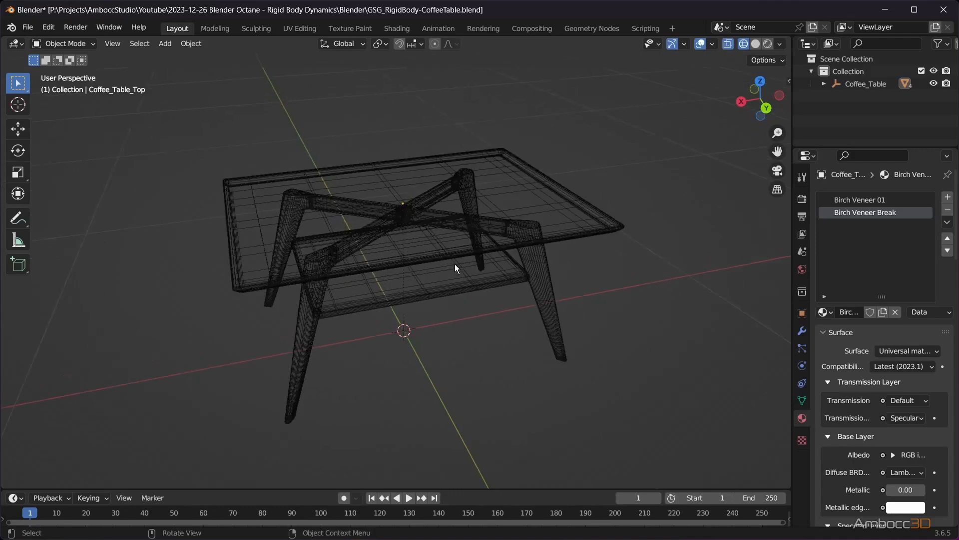
{"action": "scroll", "coordinate": [455, 264], "scroll_direction": "up", "scroll_amount": 2}
Step: Select the table top and add a particle system to it
{"action": "left_click", "coordinate": [565, 246]}
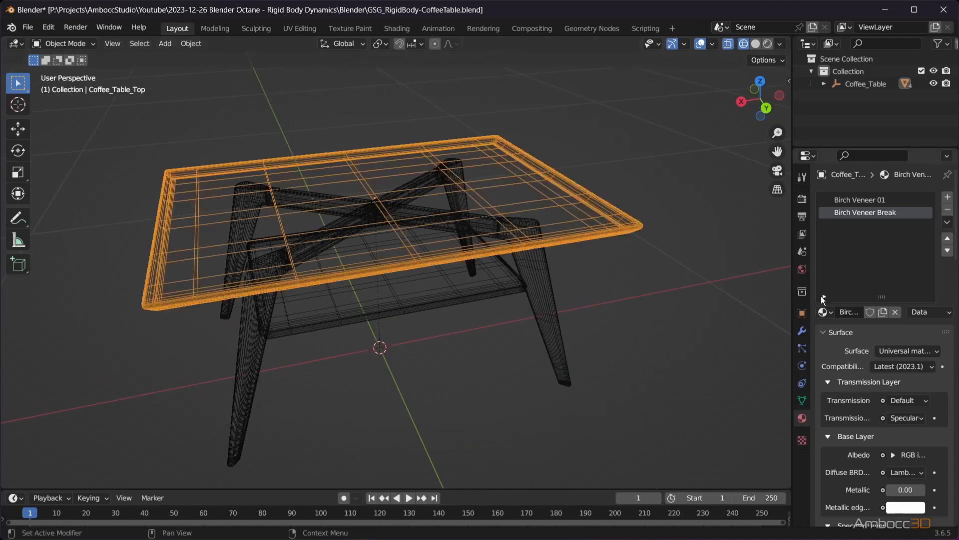
{"action": "left_click", "coordinate": [802, 332]}
{"action": "left_click", "coordinate": [802, 365]}
{"action": "left_click", "coordinate": [802, 348]}
{"action": "left_click", "coordinate": [948, 198]}
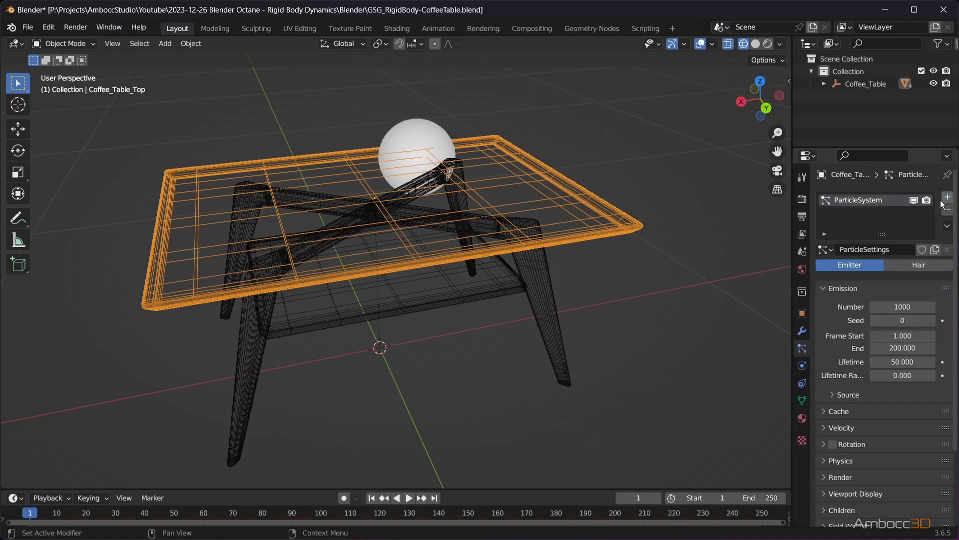
Step: Set the table top's particle emission to Number 100 and end frame 1
{"action": "left_click", "coordinate": [901, 307]}
{"action": "type", "text": "100"}
{"action": "key", "text": "Return"}
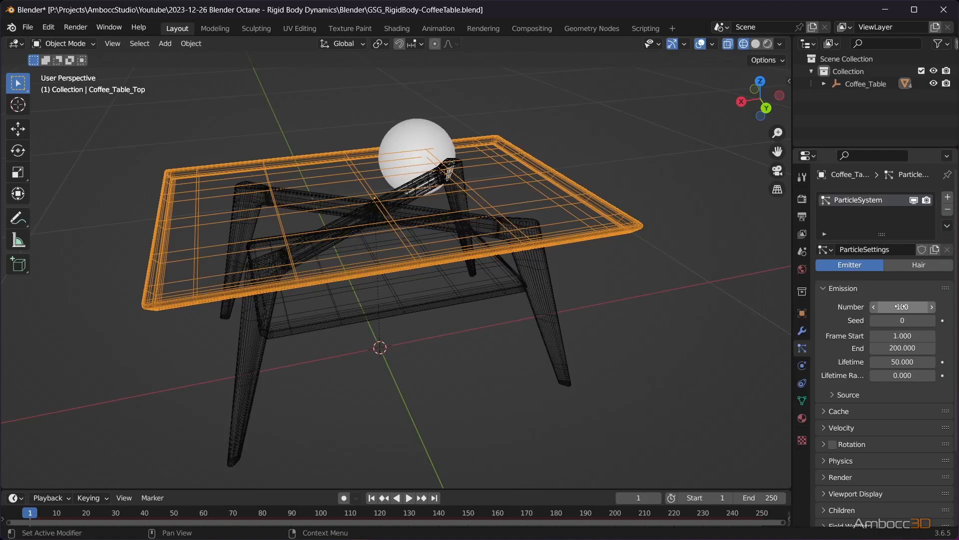
{"action": "left_click", "coordinate": [902, 347]}
{"action": "type", "text": "1"}
{"action": "key", "text": "Return"}
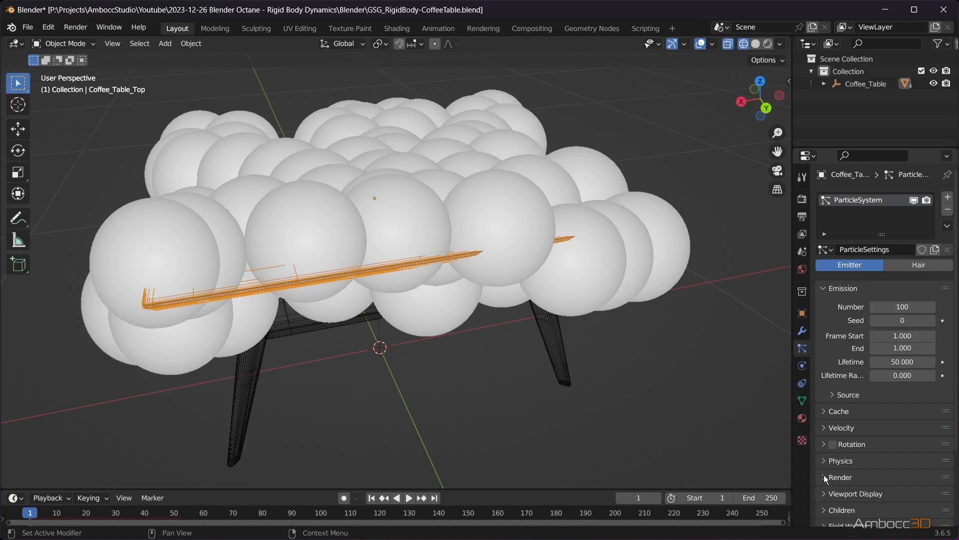
Step: Set the particles' viewport display size to 0.01 m
{"action": "left_click", "coordinate": [823, 501]}
{"action": "scroll", "coordinate": [865, 472], "scroll_direction": "down", "scroll_amount": 2}
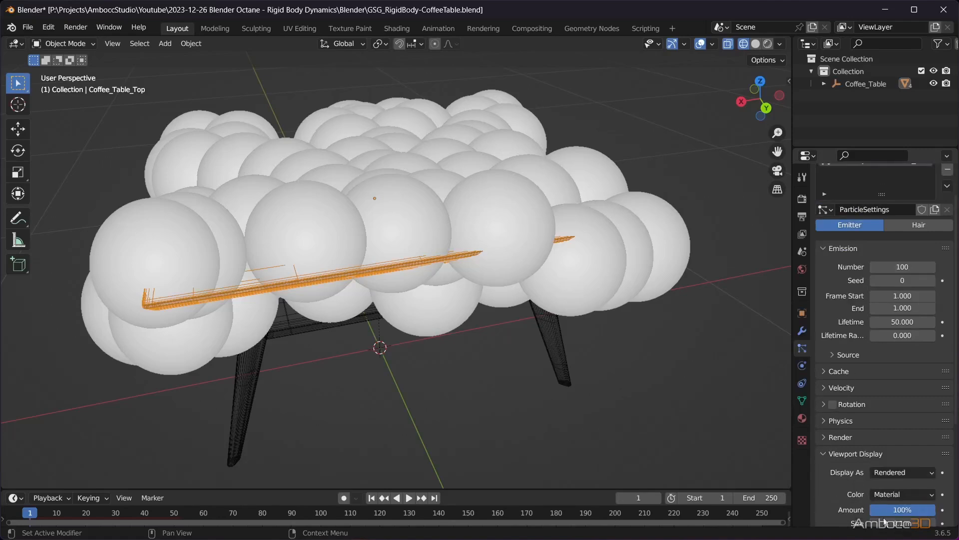
{"action": "scroll", "coordinate": [885, 522], "scroll_direction": "down", "scroll_amount": 2}
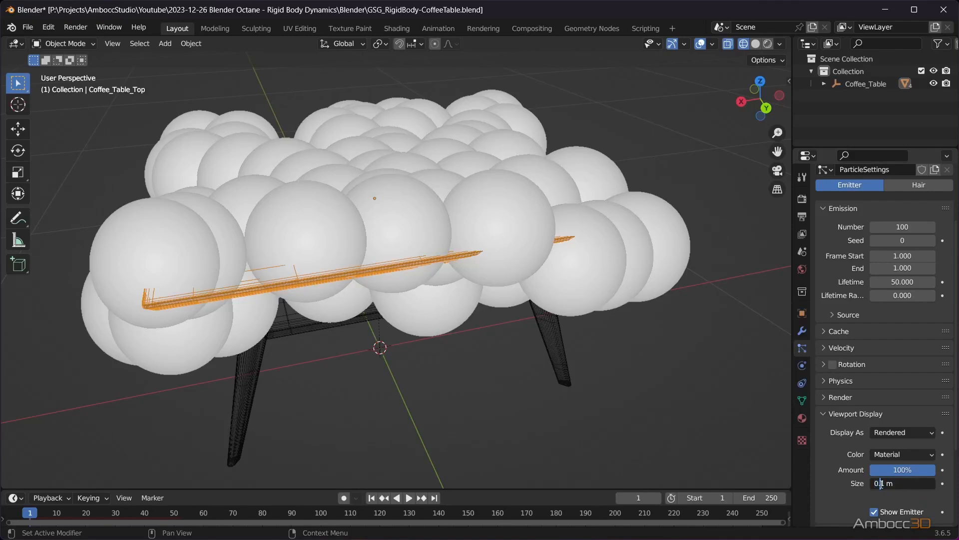
{"action": "type", "text": "0"}
{"action": "key", "text": "Return"}
Step: Raise the table top's particle number to 200 and set the seed to 12
{"action": "middle_click_drag", "start_coordinate": [409, 339], "coordinate": [449, 247]}
{"action": "type", "text": "2"}
{"action": "key", "text": "Return"}
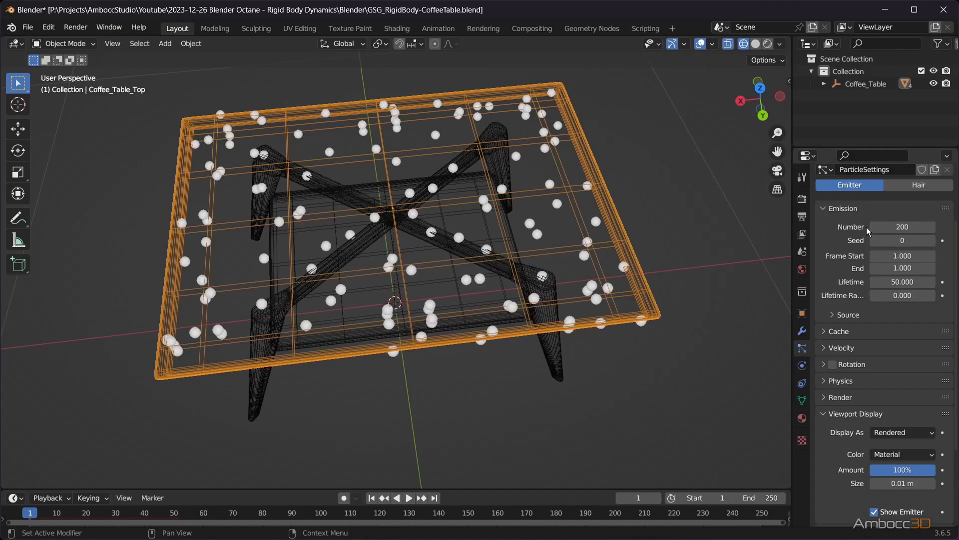
{"action": "mouse_move", "coordinate": [902, 295]}
{"action": "left_mouse_down"}
{"action": "mouse_move", "coordinate": [910, 296]}
{"action": "mouse_move", "coordinate": [902, 295]}
{"action": "left_mouse_up"}
{"action": "left_click_drag", "start_coordinate": [908, 241], "coordinate": [927, 241]}
{"action": "mouse_move", "coordinate": [496, 314]}
{"action": "middle_mouse_down"}
{"action": "mouse_move", "coordinate": [568, 300]}
{"action": "mouse_move", "coordinate": [485, 311]}
{"action": "middle_mouse_up"}
{"action": "middle_click_drag", "start_coordinate": [112, 94], "coordinate": [182, 103]}
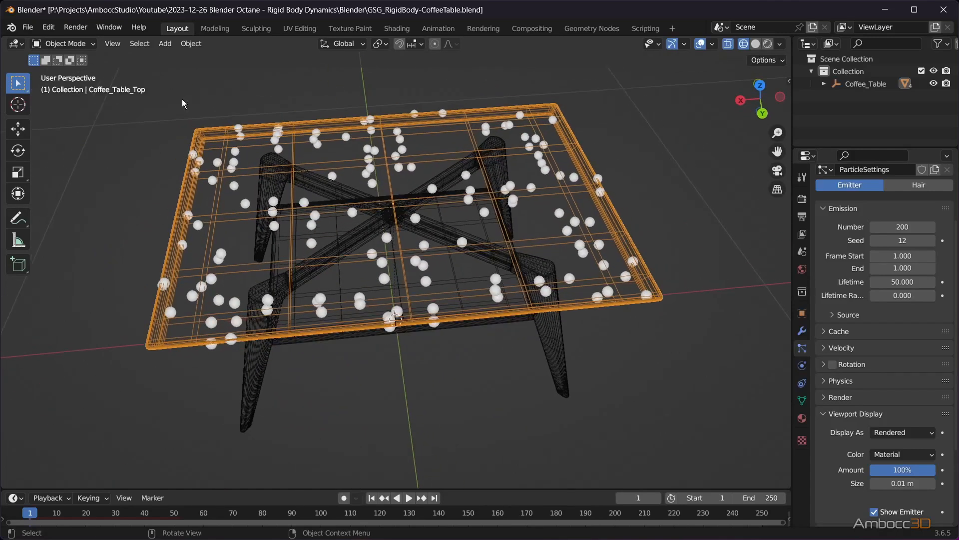
Step: Open Cell Fracture for the table top and set the point source's X scale to 0.03
{"action": "left_click", "coordinate": [192, 45]}
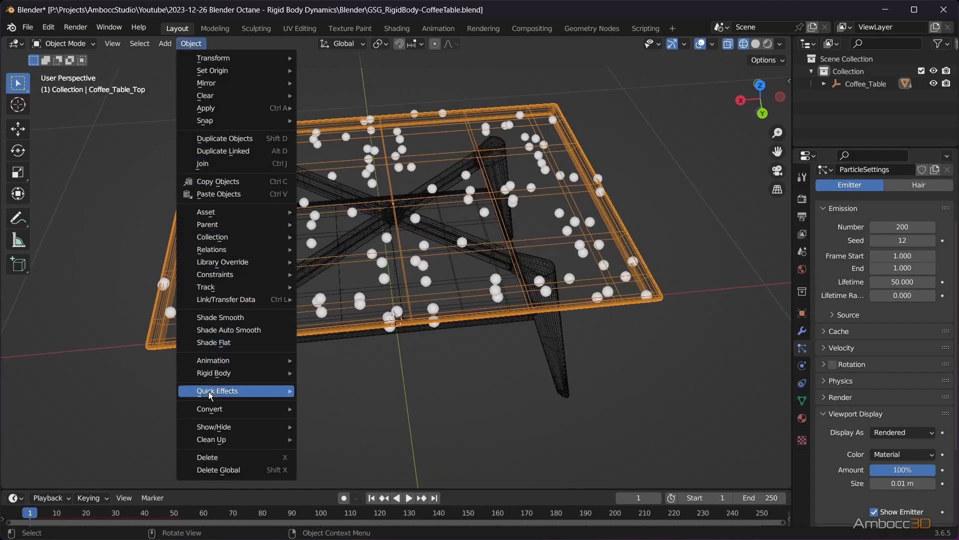
{"action": "mouse_move", "coordinate": [210, 394]}
{"action": "left_click", "coordinate": [337, 445]}
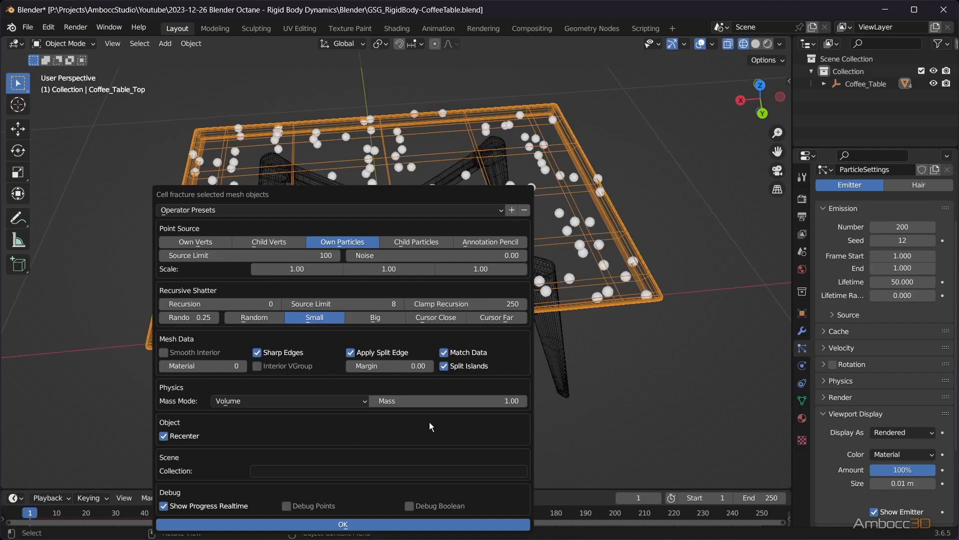
{"action": "left_click_drag", "start_coordinate": [409, 202], "coordinate": [307, 105]}
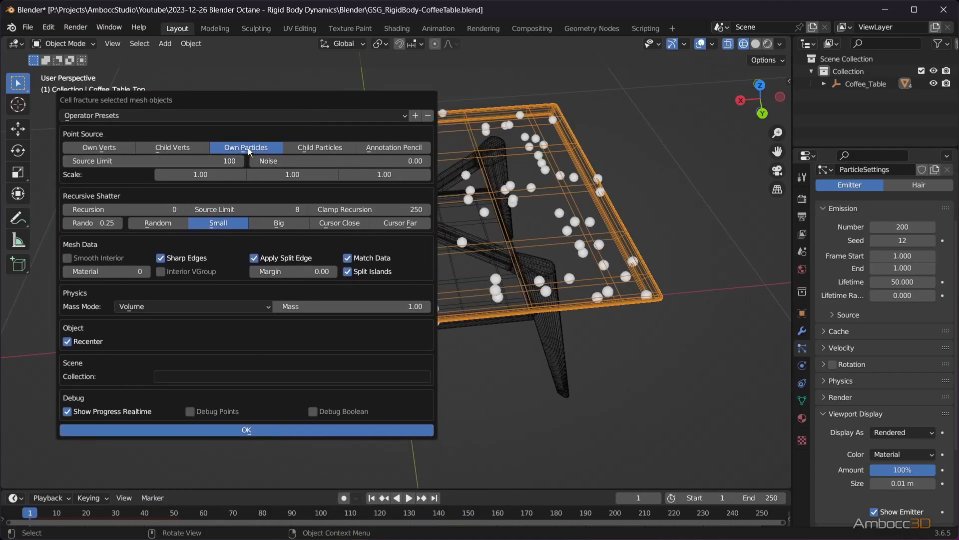
{"action": "left_click", "coordinate": [211, 176]}
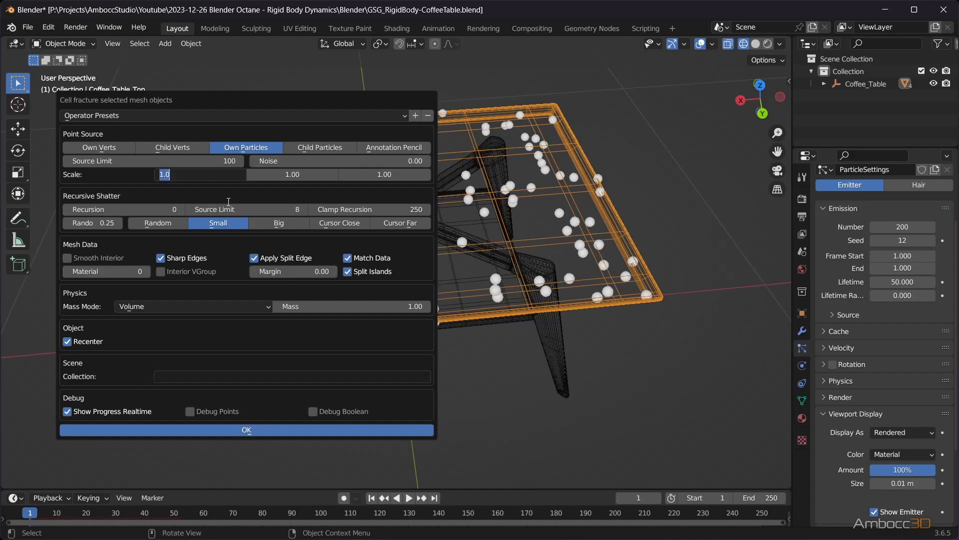
{"action": "key", "text": "Return"}
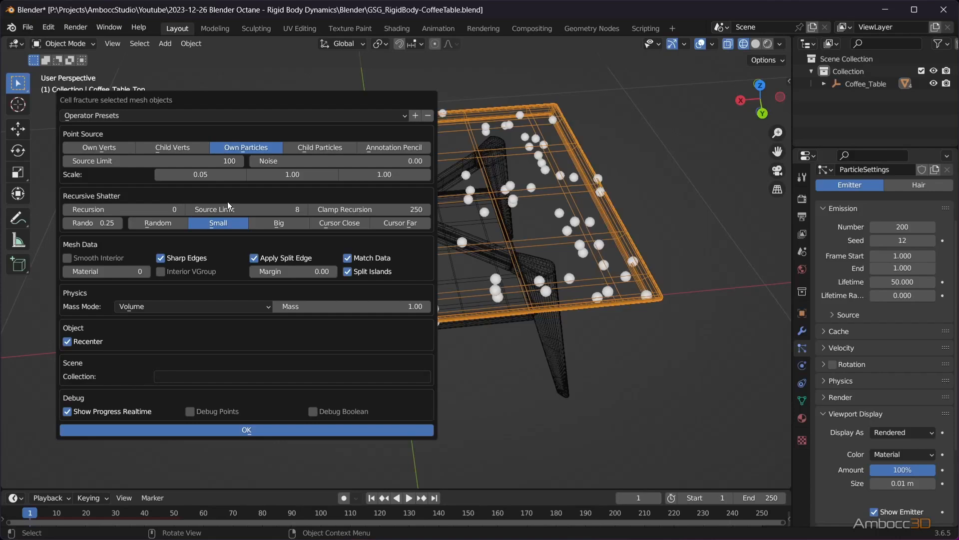
{"action": "left_click", "coordinate": [167, 176]}
{"action": "type", "text": "0.03"}
{"action": "key", "text": "Return"}
Step: Set the fracture's material index to 1 and the collection to Coffee_Table_Break, and run the fracture
{"action": "left_click", "coordinate": [145, 270]}
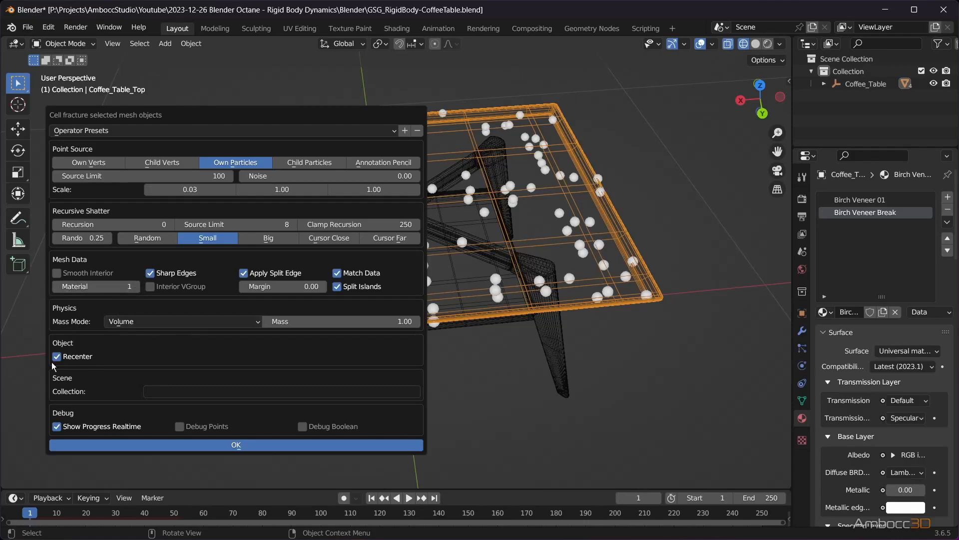
{"action": "left_click", "coordinate": [162, 392]}
{"action": "left_click", "coordinate": [263, 444]}
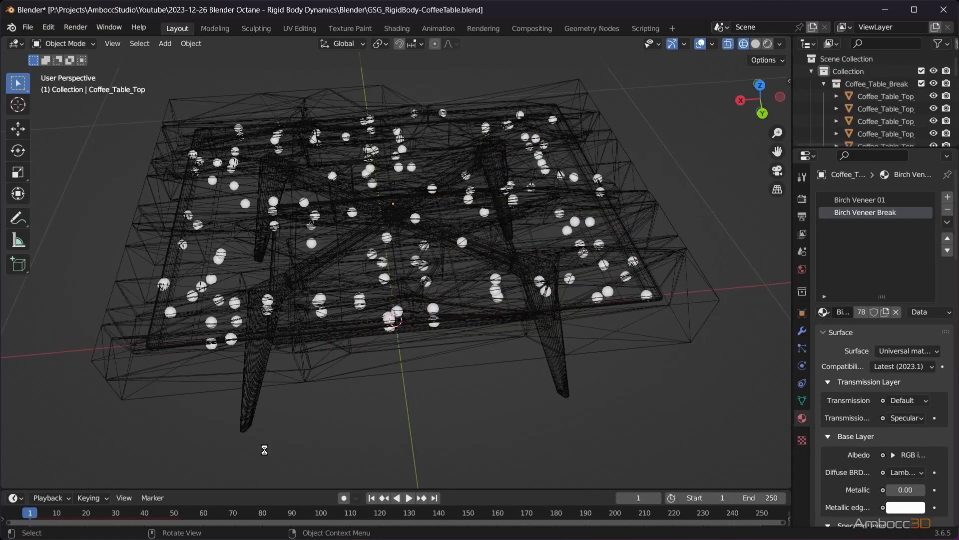
Step: Switch the viewport to solid shading and add a second material slot with an existing material to the table's bridge
{"action": "middle_click_drag", "start_coordinate": [367, 381], "coordinate": [431, 343]}
{"action": "left_click", "coordinate": [754, 46]}
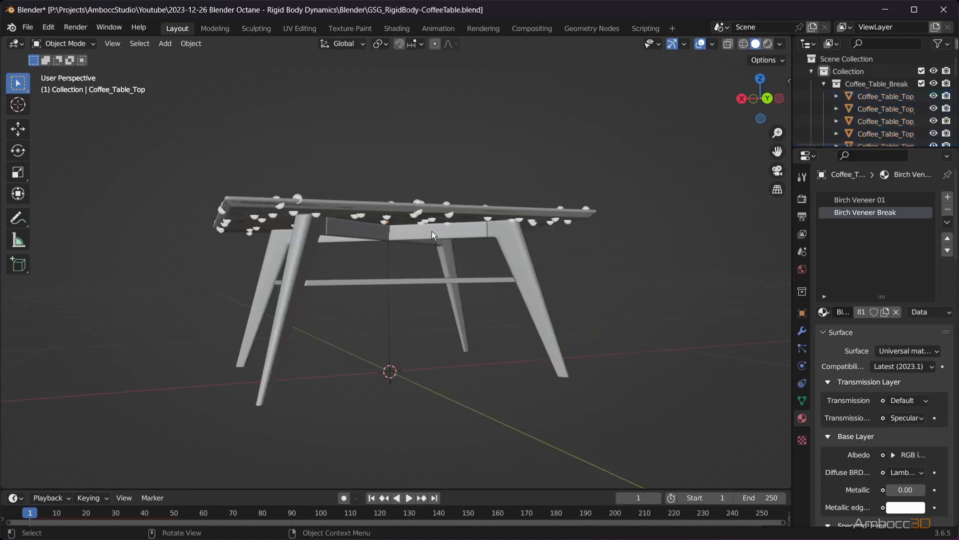
{"action": "left_click", "coordinate": [431, 231]}
{"action": "mouse_move", "coordinate": [430, 255]}
{"action": "middle_mouse_down"}
{"action": "mouse_move", "coordinate": [405, 230]}
{"action": "mouse_move", "coordinate": [430, 252]}
{"action": "middle_mouse_up"}
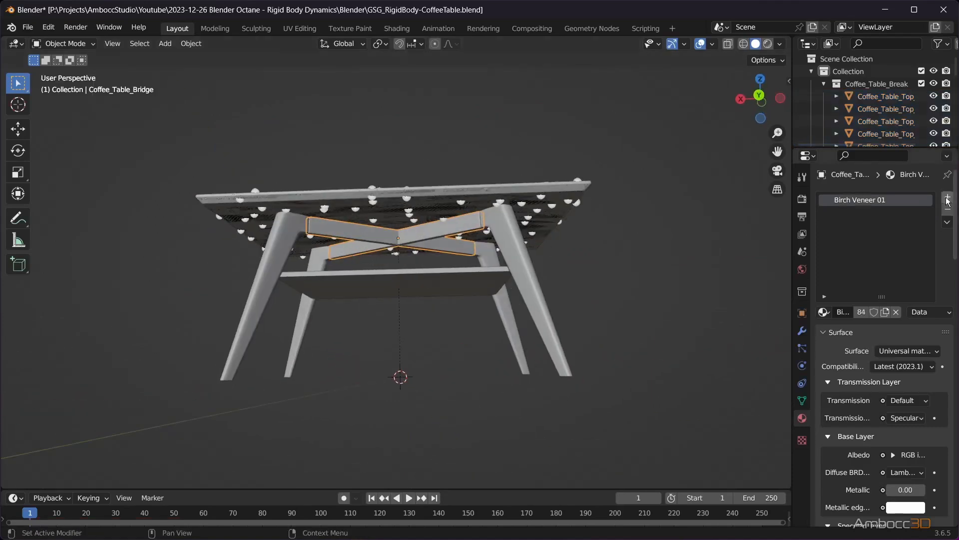
{"action": "left_click", "coordinate": [945, 197]}
{"action": "left_click", "coordinate": [824, 312]}
{"action": "left_click", "coordinate": [780, 343]}
{"action": "middle_click_drag", "start_coordinate": [374, 362], "coordinate": [408, 374]}
Step: Add a particle system to the table's bridge
{"action": "left_click", "coordinate": [802, 348]}
{"action": "left_click", "coordinate": [945, 197]}
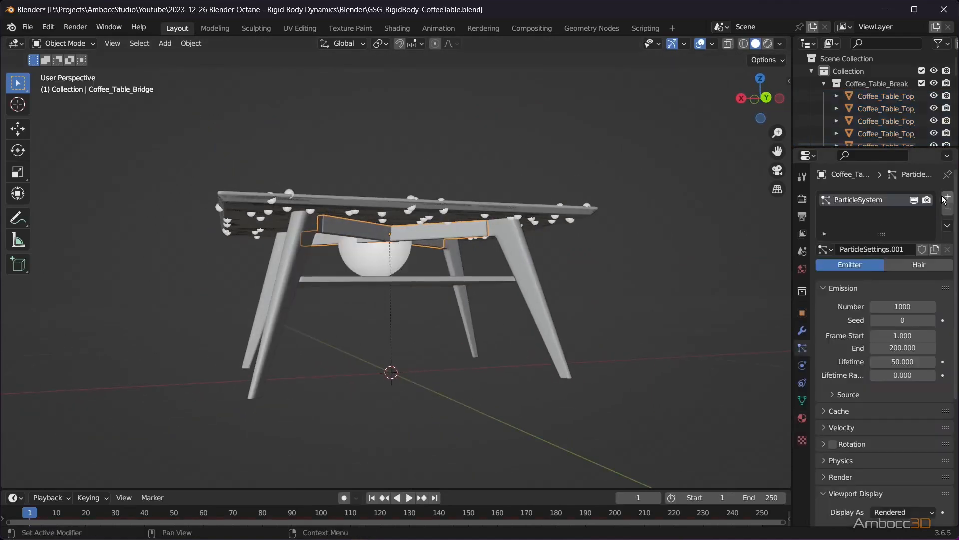
{"action": "middle_click_drag", "start_coordinate": [449, 171], "coordinate": [450, 192]}
Step: Enlarge the outliner, collapse the Coffee_Table_Break collection and expand the Coffee_Table hierarchy
{"action": "left_click_drag", "start_coordinate": [883, 148], "coordinate": [883, 207]}
{"action": "left_click", "coordinate": [823, 83]}
{"action": "left_click", "coordinate": [880, 98]}
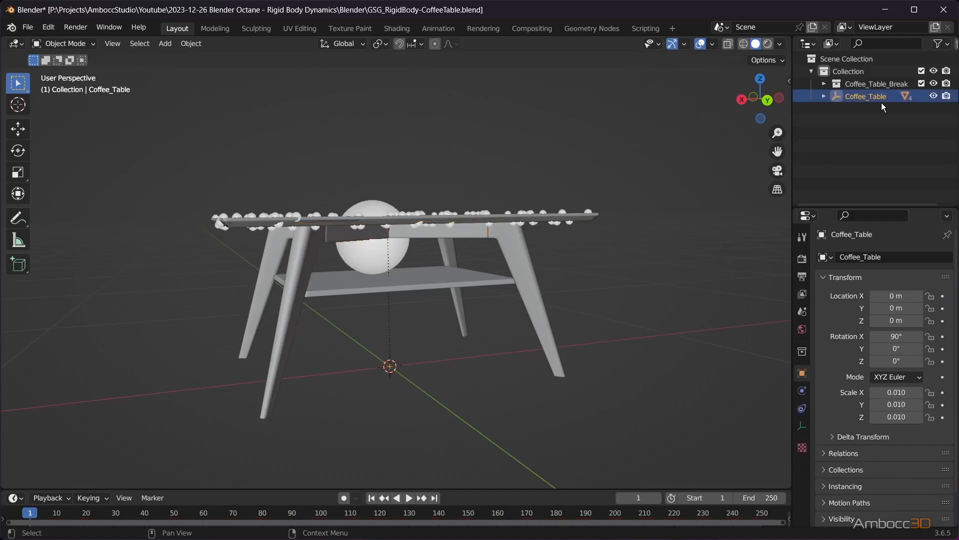
{"action": "left_click", "coordinate": [824, 95]}
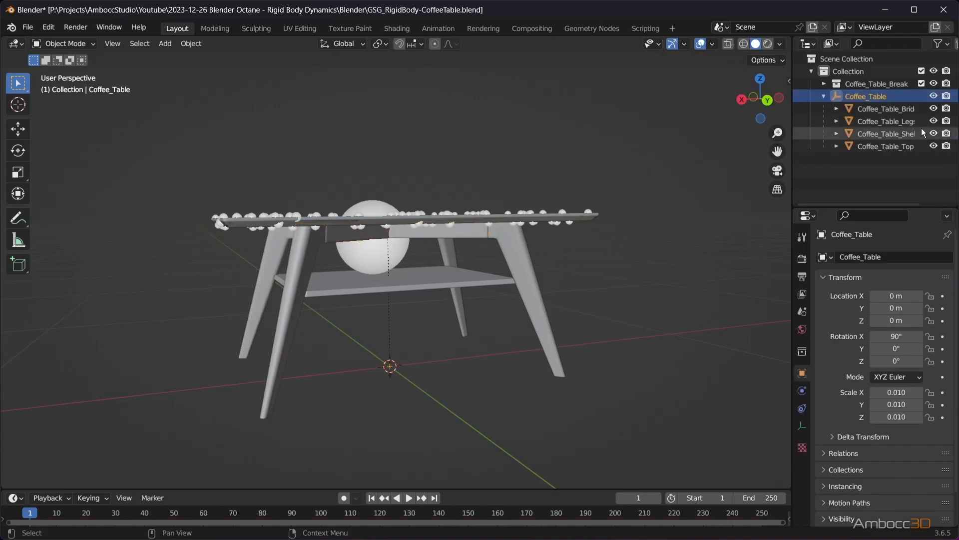
Step: Hide the Coffee_Table_Break collection and the original Coffee_Table_Top
{"action": "left_click", "coordinate": [484, 217]}
{"action": "mouse_move", "coordinate": [635, 228]}
{"action": "middle_mouse_down"}
{"action": "mouse_move", "coordinate": [637, 265]}
{"action": "mouse_move", "coordinate": [635, 245]}
{"action": "middle_mouse_up"}
{"action": "left_click", "coordinate": [934, 83]}
{"action": "left_click", "coordinate": [946, 84]}
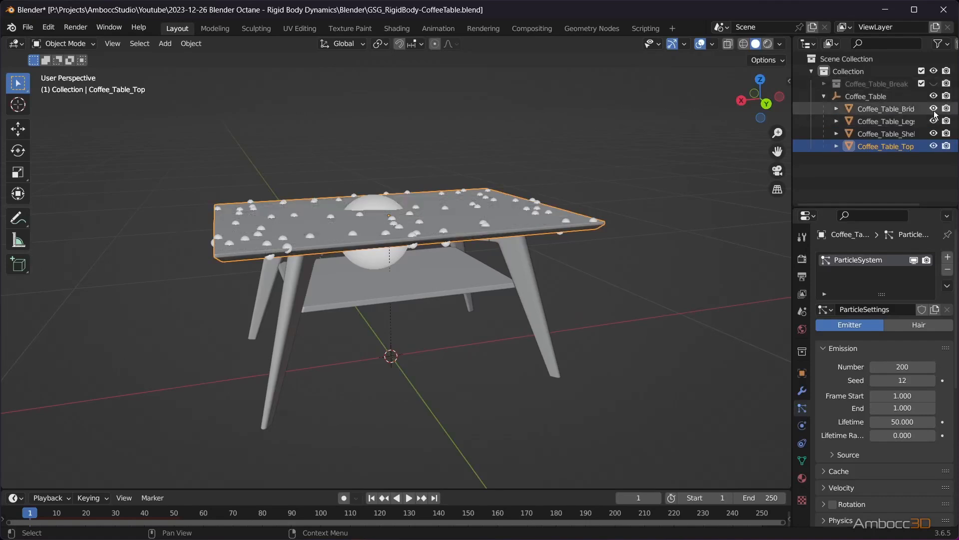
{"action": "left_click", "coordinate": [934, 146]}
Step: Set the bridge's particle system to 50 particles, end frame 1 and a viewport display size of 0.01 m
{"action": "middle_click_drag", "start_coordinate": [535, 281], "coordinate": [506, 317]}
{"action": "left_click", "coordinate": [451, 232]}
{"action": "left_click", "coordinate": [902, 367]}
{"action": "type", "text": "150"}
{"action": "left_click", "coordinate": [902, 408]}
{"action": "type", "text": "1"}
{"action": "scroll", "coordinate": [826, 496], "scroll_direction": "down", "scroll_amount": 3}
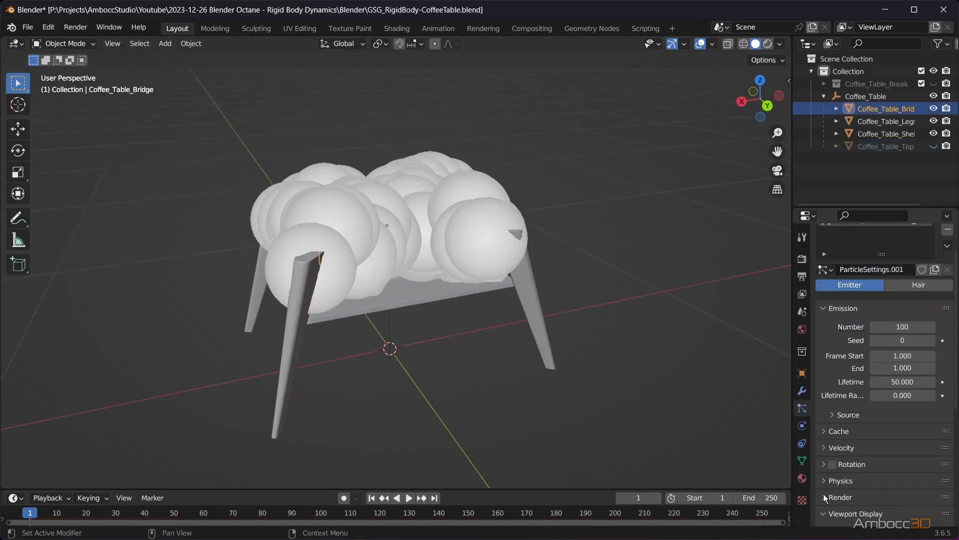
{"action": "left_click", "coordinate": [902, 503]}
{"action": "type", "text": "0.01"}
Step: Run Cell Fracture on the bridge from its own particles, with material index 1 and the Coffee_Table_Break collection
{"action": "left_click", "coordinate": [191, 44]}
{"action": "left_click", "coordinate": [315, 380]}
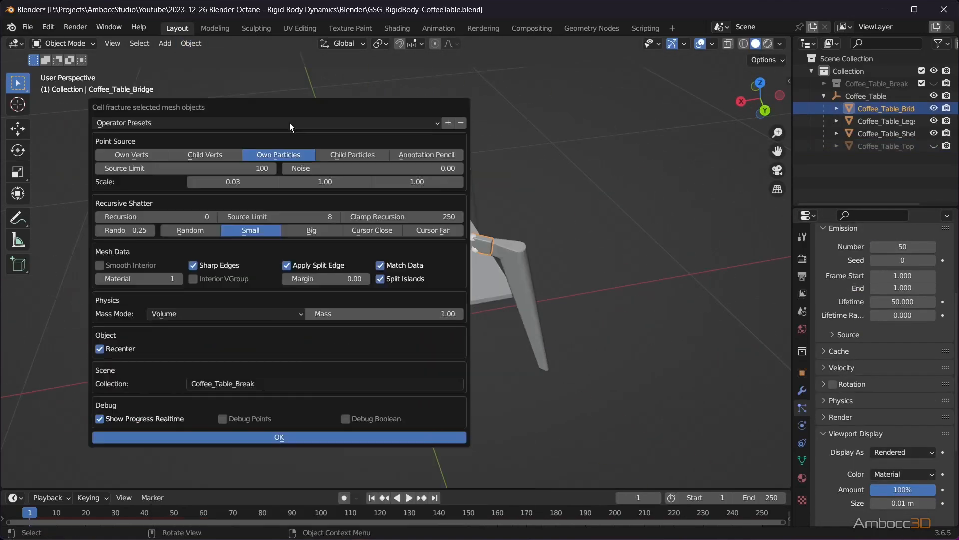
{"action": "left_click", "coordinate": [315, 436]}
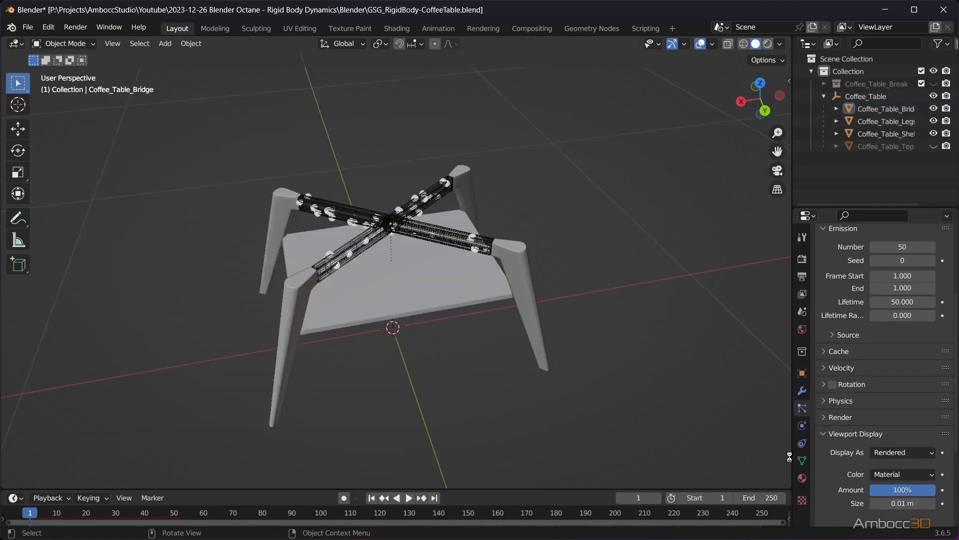
Step: Hide the original bridge and show the Coffee_Table_Break collection again
{"action": "middle_click_drag", "start_coordinate": [425, 324], "coordinate": [464, 345]}
{"action": "left_click", "coordinate": [886, 108]}
{"action": "left_click", "coordinate": [933, 109]}
{"action": "left_click", "coordinate": [933, 108]}
{"action": "left_click", "coordinate": [849, 109]}
{"action": "left_click", "coordinate": [934, 83]}
{"action": "left_click", "coordinate": [933, 134]}
{"action": "middle_click_drag", "start_coordinate": [399, 330], "coordinate": [423, 276]}
{"action": "left_click", "coordinate": [934, 133]}
{"action": "left_click", "coordinate": [933, 109]}
Step: Add a particle system to the shelf with 100 particles, end frame 1 and a display size of 0.01 m
{"action": "left_click", "coordinate": [423, 283]}
{"action": "left_click", "coordinate": [802, 408]}
{"action": "left_click", "coordinate": [947, 255]}
{"action": "left_click", "coordinate": [902, 366]}
{"action": "type", "text": "100"}
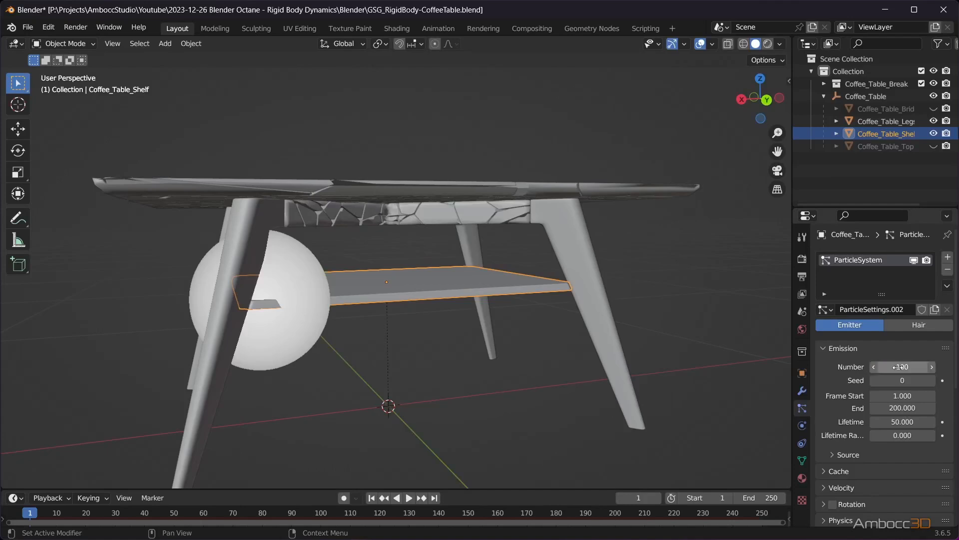
{"action": "left_click", "coordinate": [901, 408]}
{"action": "type", "text": "1"}
{"action": "middle_click_drag", "start_coordinate": [424, 332], "coordinate": [450, 320]}
{"action": "scroll", "coordinate": [849, 400], "scroll_direction": "down", "scroll_amount": 8}
{"action": "left_click", "coordinate": [902, 443]}
{"action": "type", "text": "0.01"}
{"action": "key", "text": "Return"}
Step: Assign Birch Veneer Break in a second material slot of the shelf and break the shelf with Cell Fracture
{"action": "left_click", "coordinate": [191, 44]}
{"action": "left_click", "coordinate": [341, 446]}
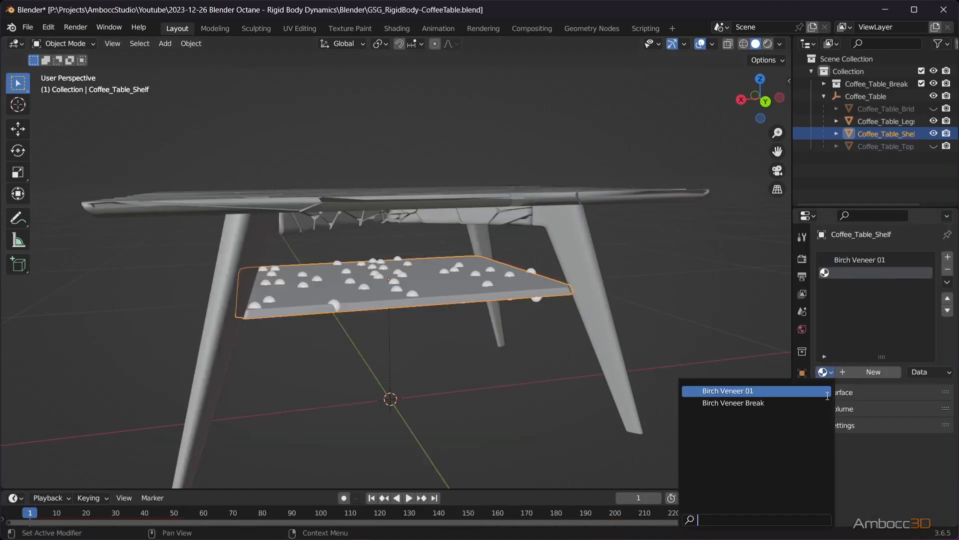
{"action": "left_click", "coordinate": [191, 44]}
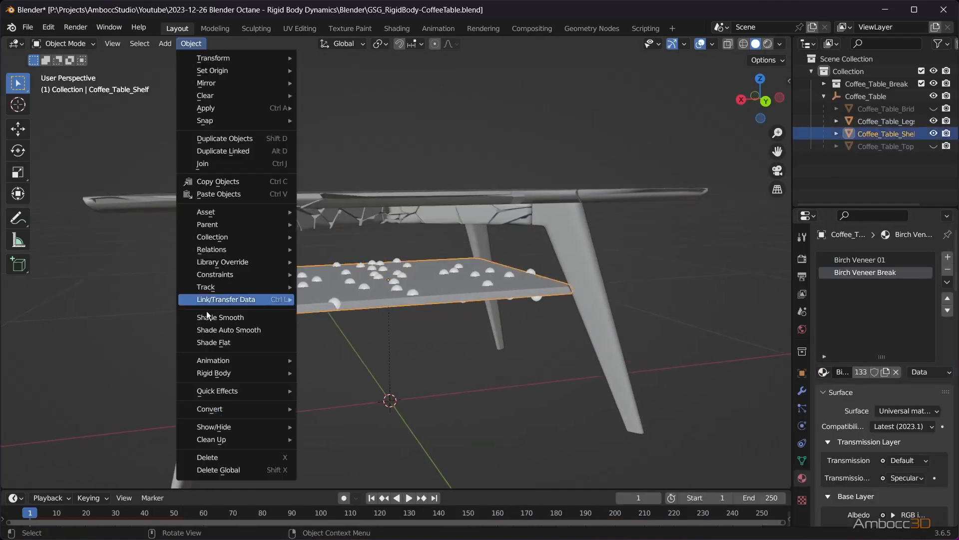
Step: Hide the original shelf and give the legs a particle system with 20 particles and end frame 1
{"action": "left_click", "coordinate": [933, 134]}
{"action": "left_click", "coordinate": [589, 320]}
{"action": "middle_click_drag", "start_coordinate": [460, 345], "coordinate": [470, 323]}
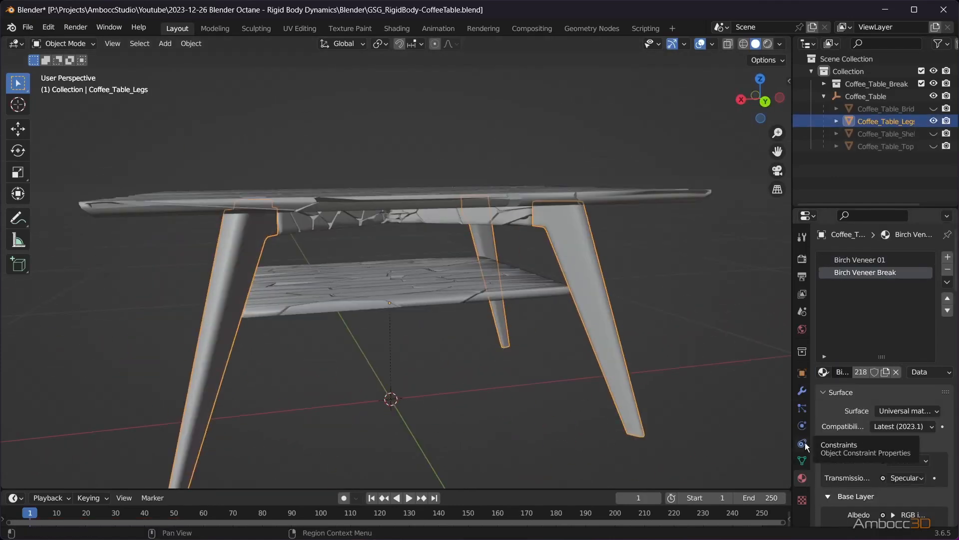
{"action": "left_click", "coordinate": [802, 409]}
{"action": "scroll", "coordinate": [894, 490], "scroll_direction": "down", "scroll_amount": 8}
{"action": "scroll", "coordinate": [893, 490], "scroll_direction": "up", "scroll_amount": 8}
{"action": "double_click", "coordinate": [907, 408]}
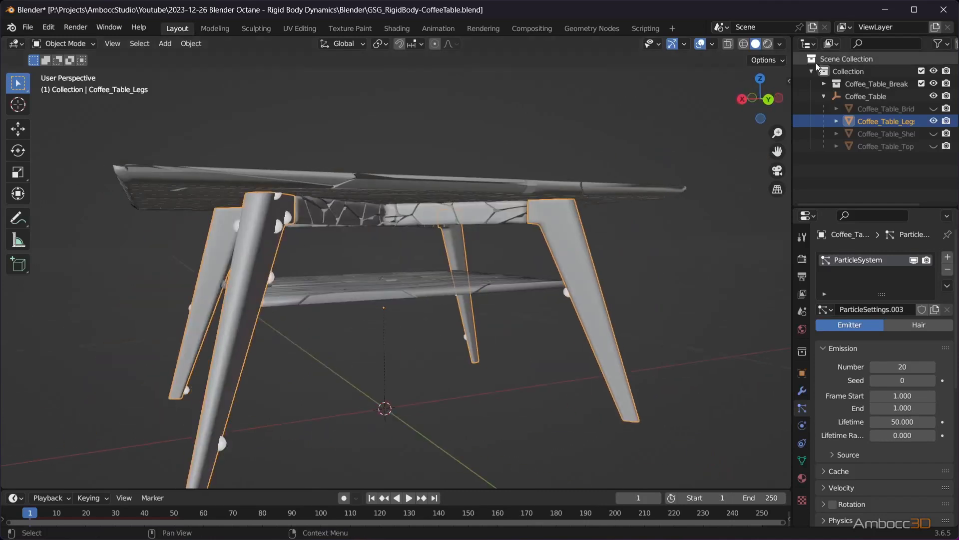
Step: Run Cell Fracture on the legs from their own particles with scale 1.00, 1.00, 0.03 into the Coffee_Table_Break collection
{"action": "double_click", "coordinate": [373, 270]}
{"action": "type", "text": "1"}
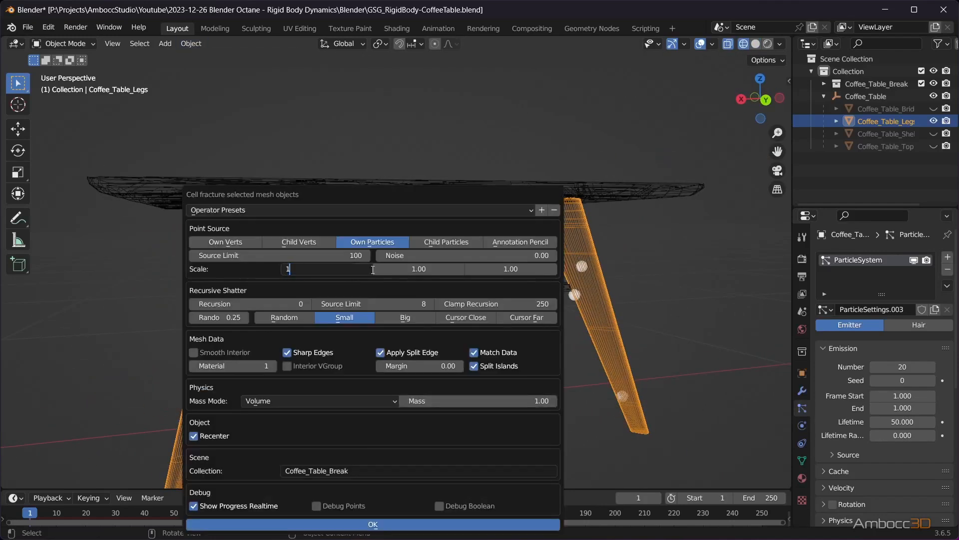
{"action": "key", "text": "Return"}
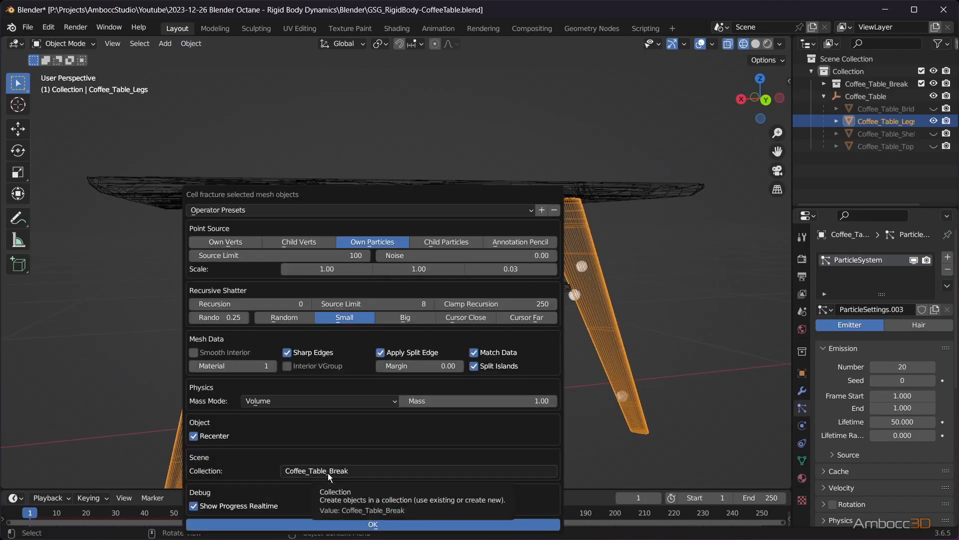
{"action": "left_click", "coordinate": [344, 523]}
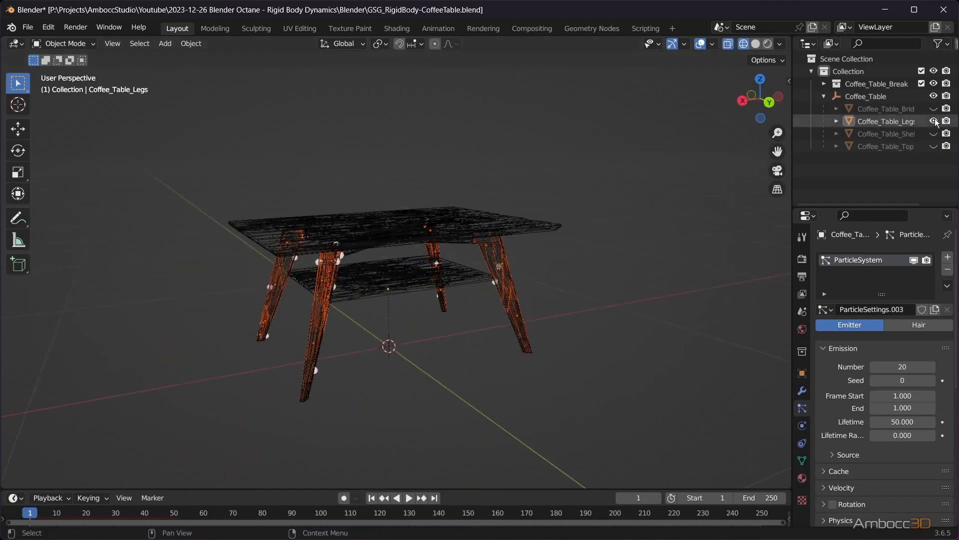
Step: Hide the original legs and return the viewport to solid shading
{"action": "left_click", "coordinate": [934, 121]}
{"action": "key", "text": "shift+z"}
{"action": "middle_click_drag", "start_coordinate": [389, 353], "coordinate": [353, 356]}
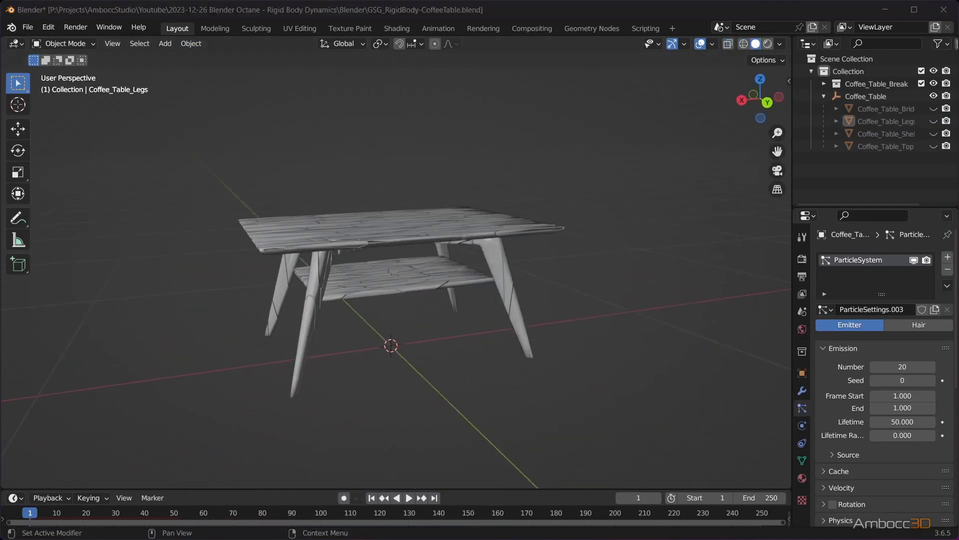
{"action": "middle_click_drag", "start_coordinate": [495, 382], "coordinate": [431, 386]}
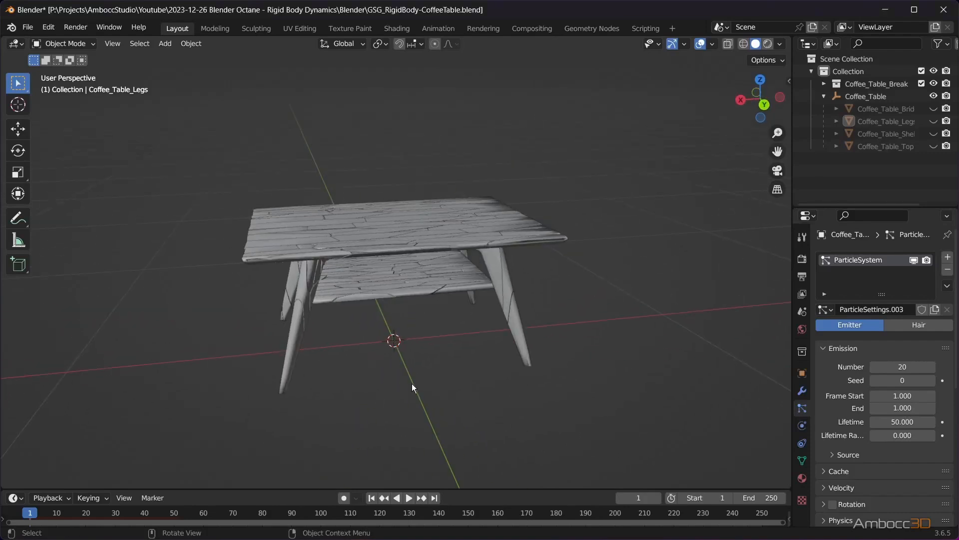
Step: Add a mesh plane under the table, scale it up into a large ground surface and apply its transform
{"action": "key", "text": "shift+a"}
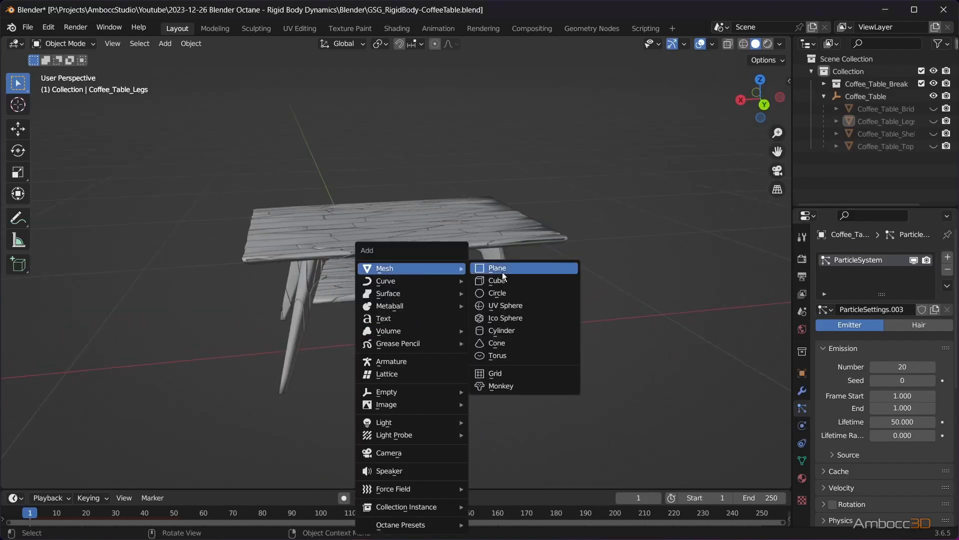
{"action": "left_click", "coordinate": [495, 273]}
{"action": "key", "text": "s"}
{"action": "left_click", "coordinate": [442, 343]}
{"action": "middle_click_drag", "start_coordinate": [442, 343], "coordinate": [387, 355]}
{"action": "key", "text": "ctrl+a"}
{"action": "left_click", "coordinate": [366, 391]}
{"action": "middle_click_drag", "start_coordinate": [367, 391], "coordinate": [443, 359]}
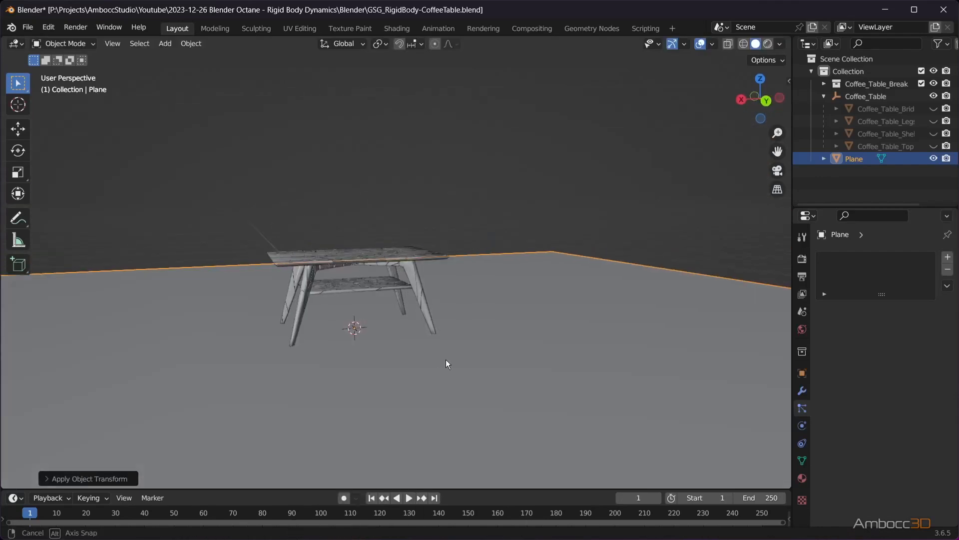
Step: Add a rigid body to the plane and set its type to Passive
{"action": "left_click", "coordinate": [803, 442]}
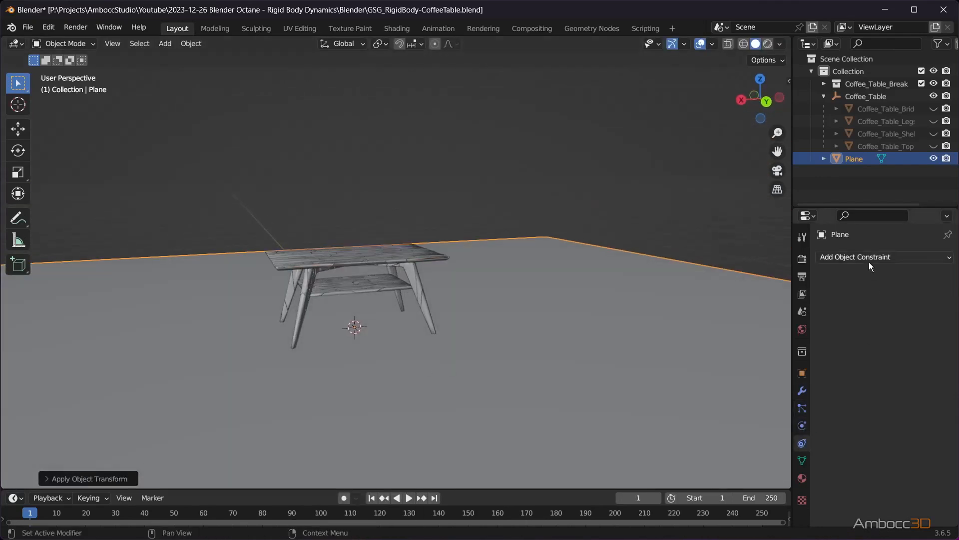
{"action": "left_click", "coordinate": [802, 426]}
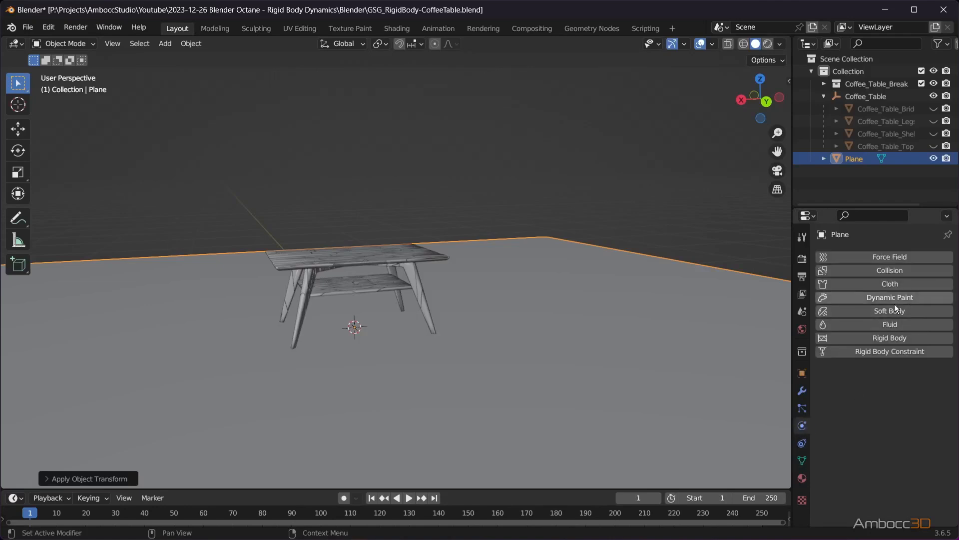
{"action": "left_click", "coordinate": [890, 339]}
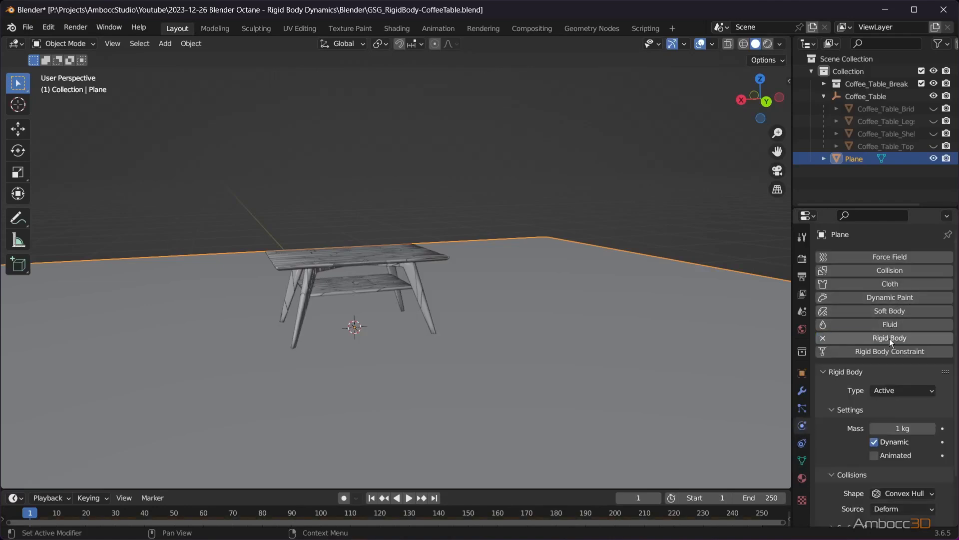
{"action": "left_click", "coordinate": [881, 389]}
{"action": "left_click", "coordinate": [882, 417]}
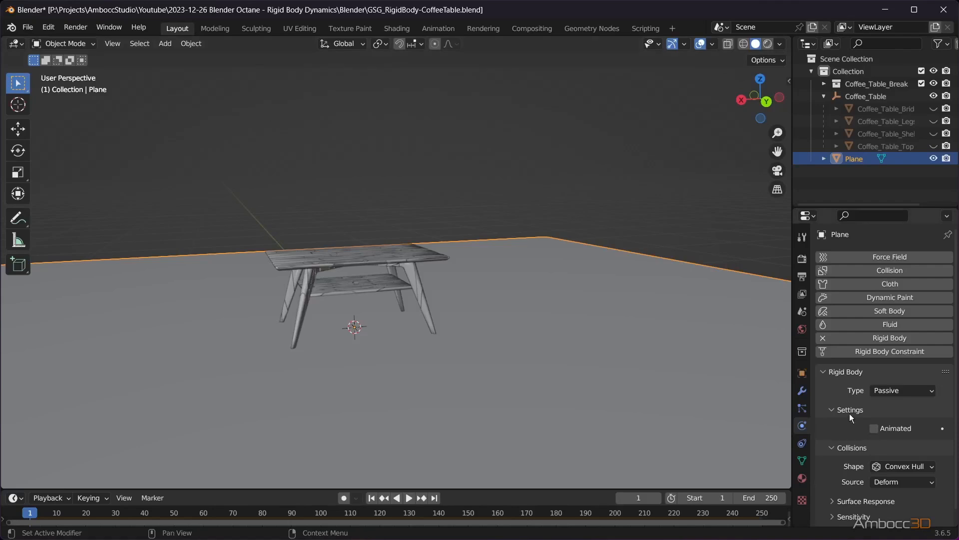
{"action": "scroll", "coordinate": [850, 413], "scroll_direction": "down", "scroll_amount": 1}
Step: Extrude the ground plane's face in Edit Mode to give it thickness, and return to Object Mode
{"action": "scroll", "coordinate": [390, 343], "scroll_direction": "down", "scroll_amount": 6}
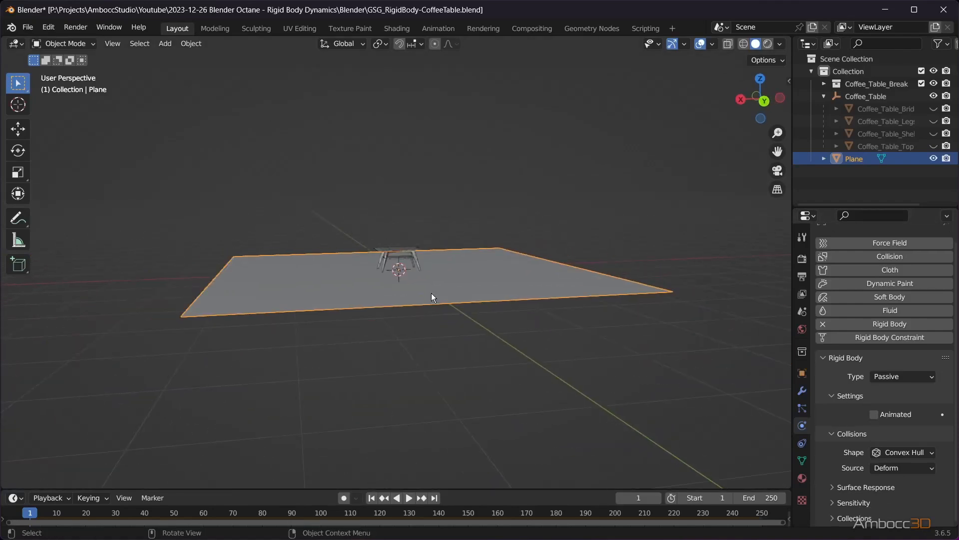
{"action": "middle_click_drag", "start_coordinate": [433, 298], "coordinate": [452, 302]}
{"action": "key", "text": "Tab"}
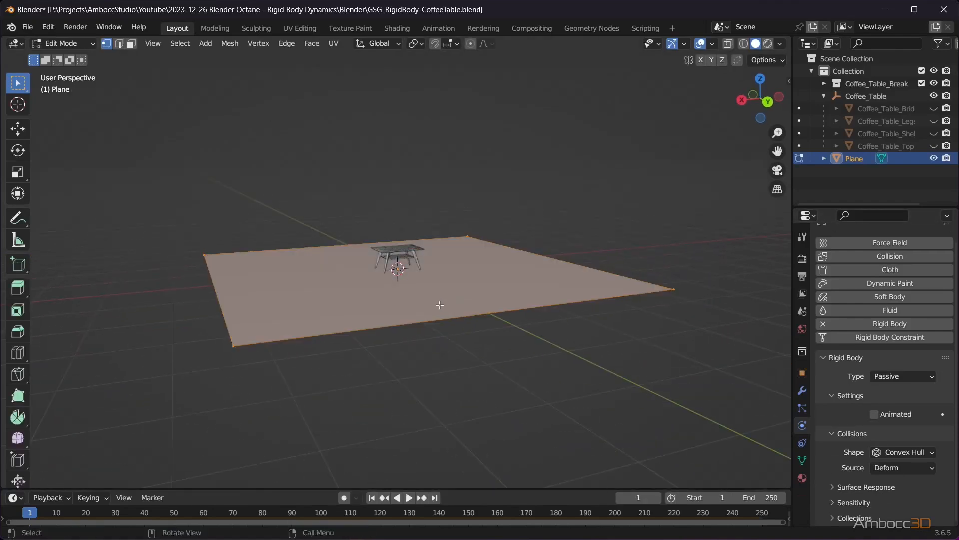
{"action": "key", "text": "e"}
{"action": "left_click", "coordinate": [438, 315]}
{"action": "middle_click_drag", "start_coordinate": [533, 317], "coordinate": [443, 327]}
{"action": "key", "text": "Tab"}
{"action": "left_click", "coordinate": [500, 348]}
{"action": "middle_click_drag", "start_coordinate": [443, 328], "coordinate": [439, 343], "text": "shift"}
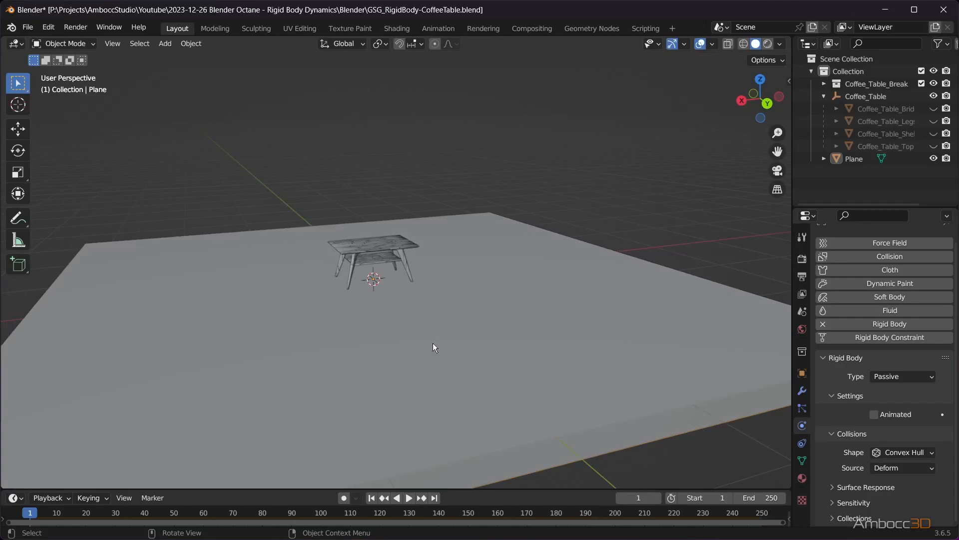
Step: Rename the ground plane as GND
{"action": "left_click", "coordinate": [533, 276]}
{"action": "middle_click_drag", "start_coordinate": [399, 293], "coordinate": [384, 287]}
{"action": "double_click", "coordinate": [851, 159]}
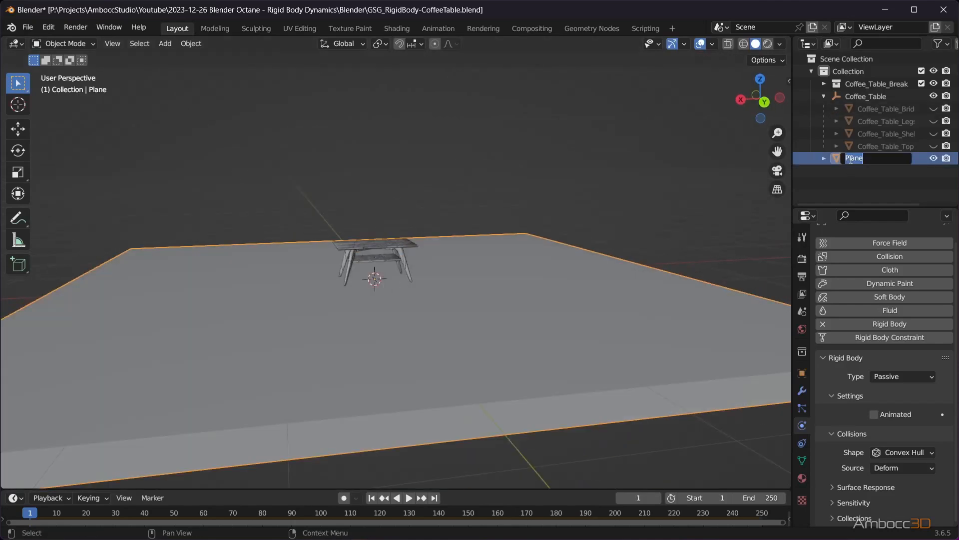
{"action": "type", "text": "GND"}
{"action": "key", "text": "Return"}
Step: Select all objects in the Coffee_Table_Break collection and make one of the leg fragments the active object
{"action": "left_click", "coordinate": [859, 96]}
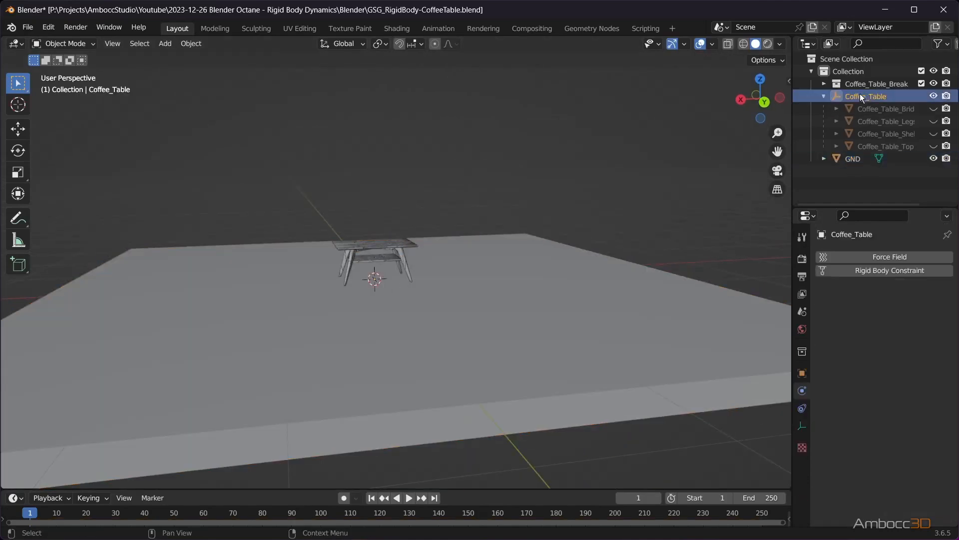
{"action": "left_click", "coordinate": [865, 82]}
{"action": "right_click", "coordinate": [865, 82]}
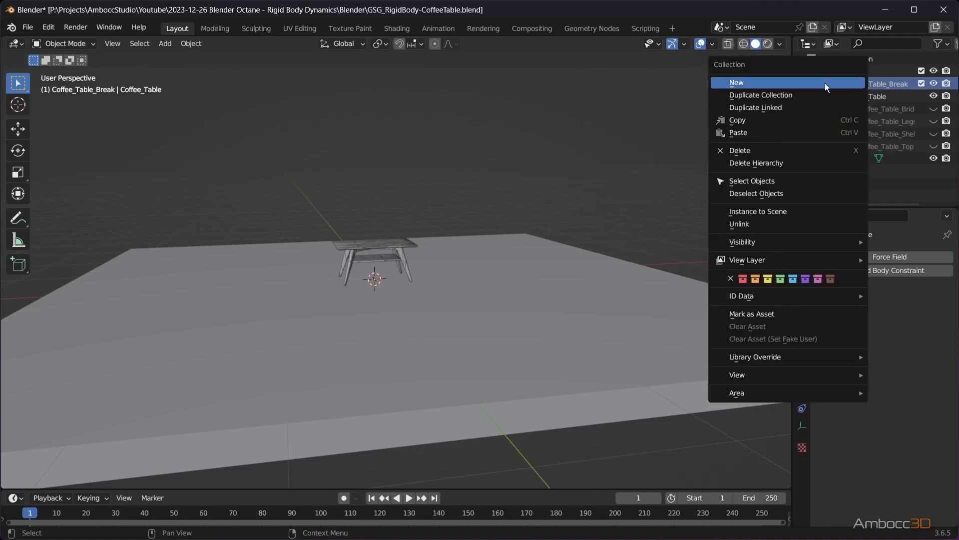
{"action": "left_click", "coordinate": [758, 182]}
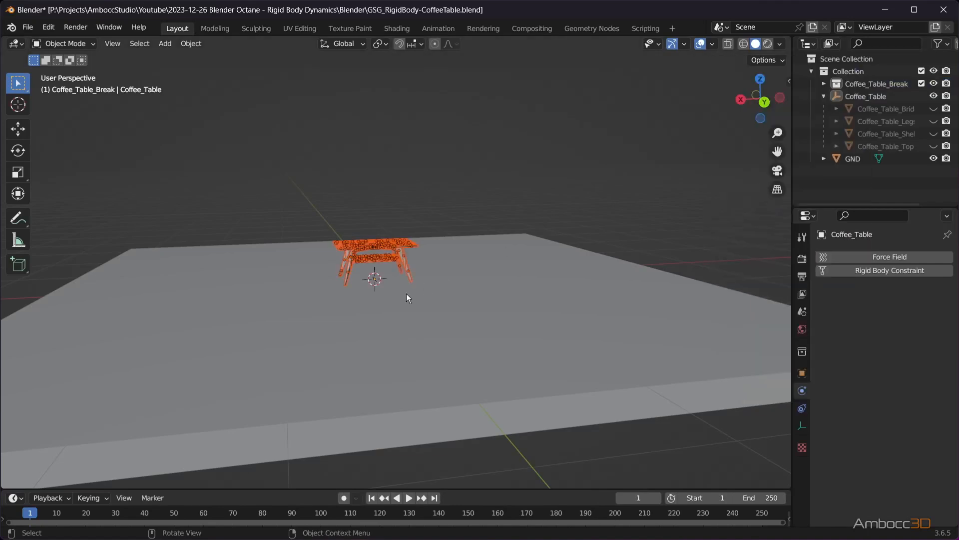
{"action": "scroll", "coordinate": [390, 260], "scroll_direction": "up", "scroll_amount": 5}
{"action": "middle_click_drag", "start_coordinate": [388, 251], "coordinate": [463, 306]}
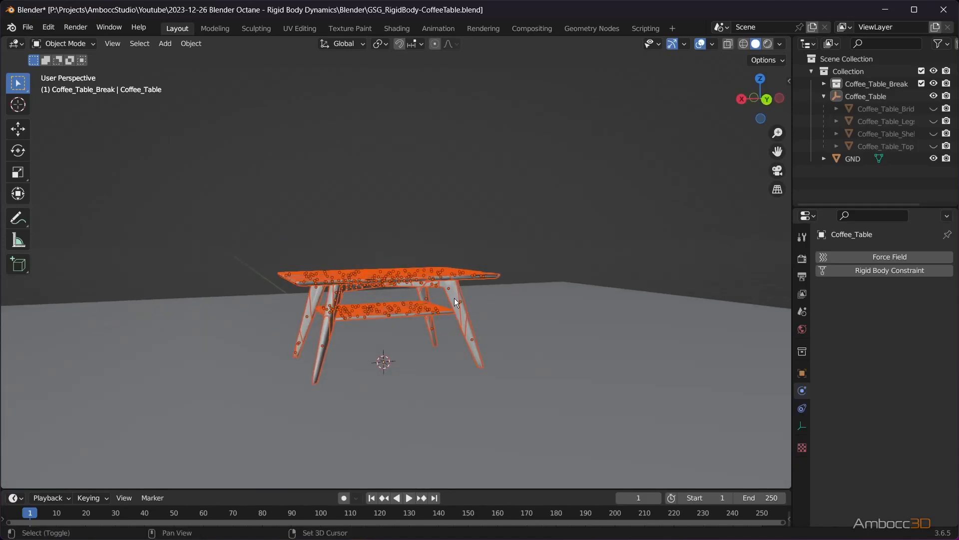
{"action": "left_click", "coordinate": [454, 299], "text": "shift"}
{"action": "mouse_move", "coordinate": [503, 263]}
{"action": "middle_mouse_down"}
{"action": "mouse_move", "coordinate": [488, 246]}
{"action": "mouse_move", "coordinate": [510, 262]}
{"action": "middle_mouse_up"}
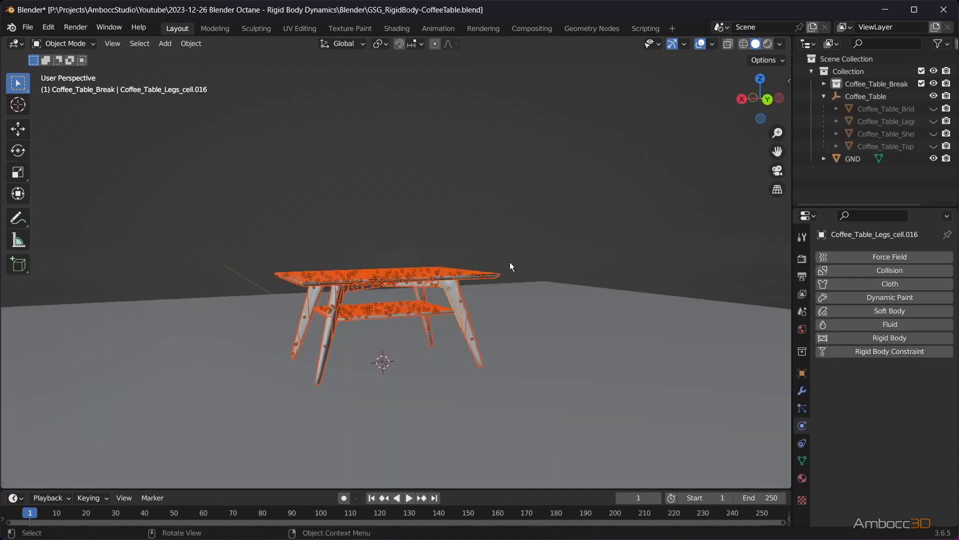
Step: Add an active rigid body to the active leg fragment and set its friction to 0.9
{"action": "left_click", "coordinate": [888, 337]}
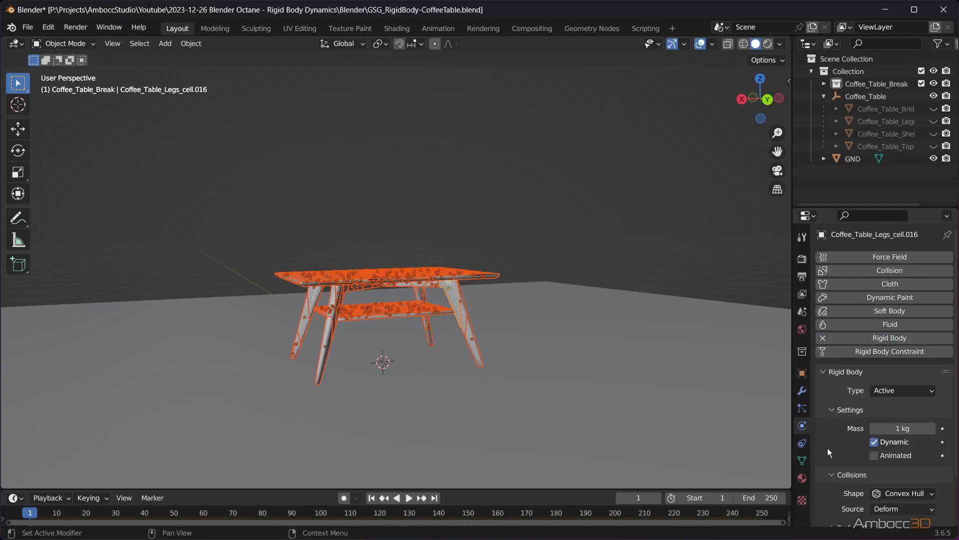
{"action": "scroll", "coordinate": [839, 426], "scroll_direction": "down", "scroll_amount": 3}
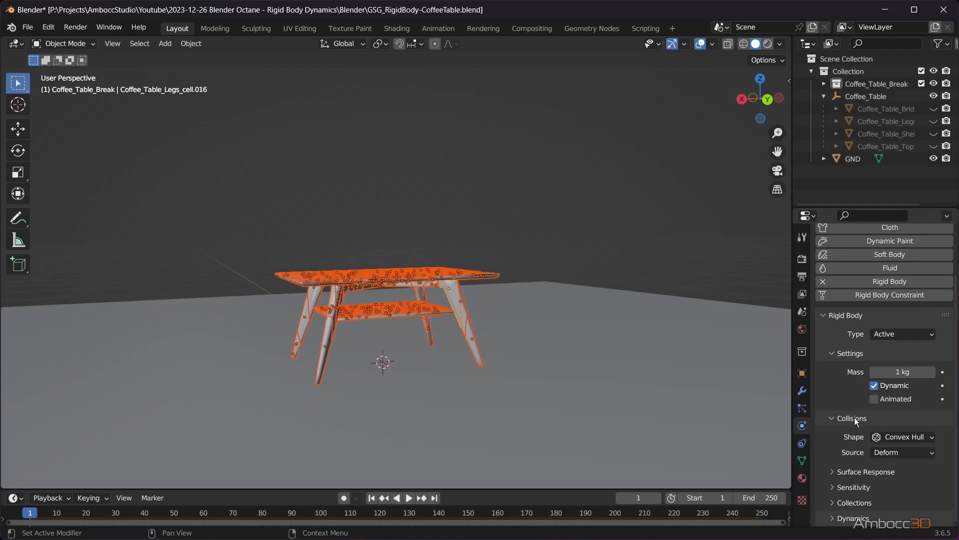
{"action": "left_click", "coordinate": [844, 475]}
{"action": "scroll", "coordinate": [903, 477], "scroll_direction": "down", "scroll_amount": 2}
{"action": "left_click", "coordinate": [900, 454]}
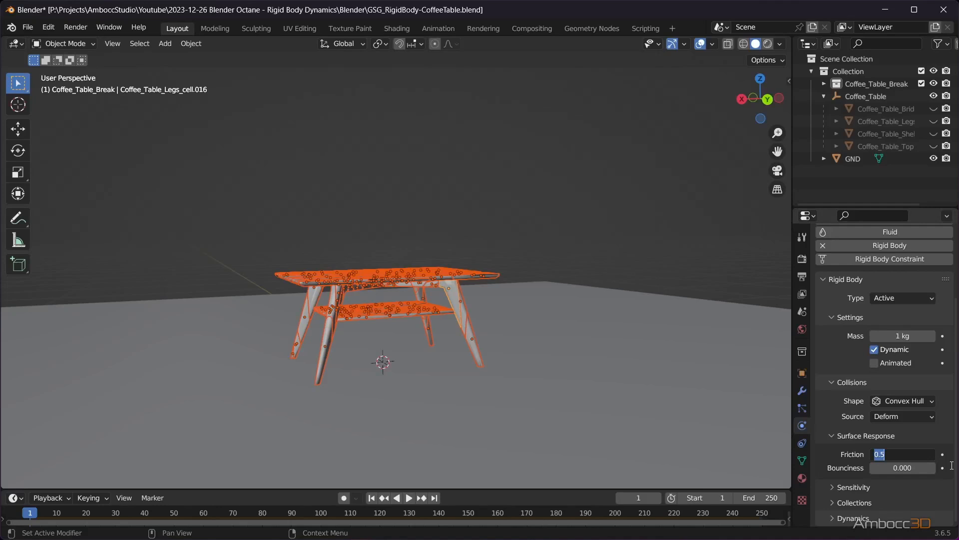
{"action": "type", "text": "0.9"}
{"action": "key", "text": "Return"}
Step: Expand the fragment's rigid body Sensitivity and Dynamics settings
{"action": "left_click", "coordinate": [850, 487]}
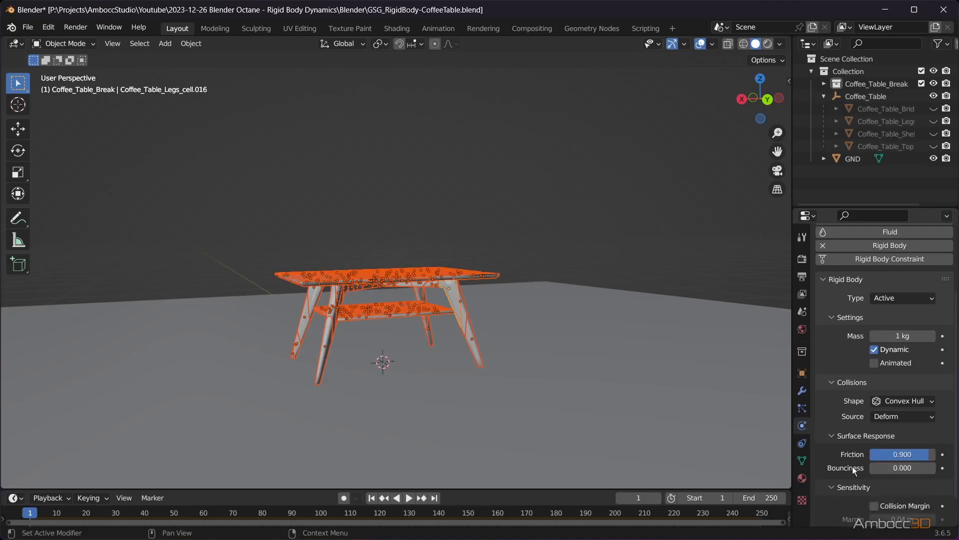
{"action": "scroll", "coordinate": [859, 470], "scroll_direction": "down", "scroll_amount": 2}
{"action": "left_click", "coordinate": [833, 518]}
{"action": "scroll", "coordinate": [844, 441], "scroll_direction": "down", "scroll_amount": 3}
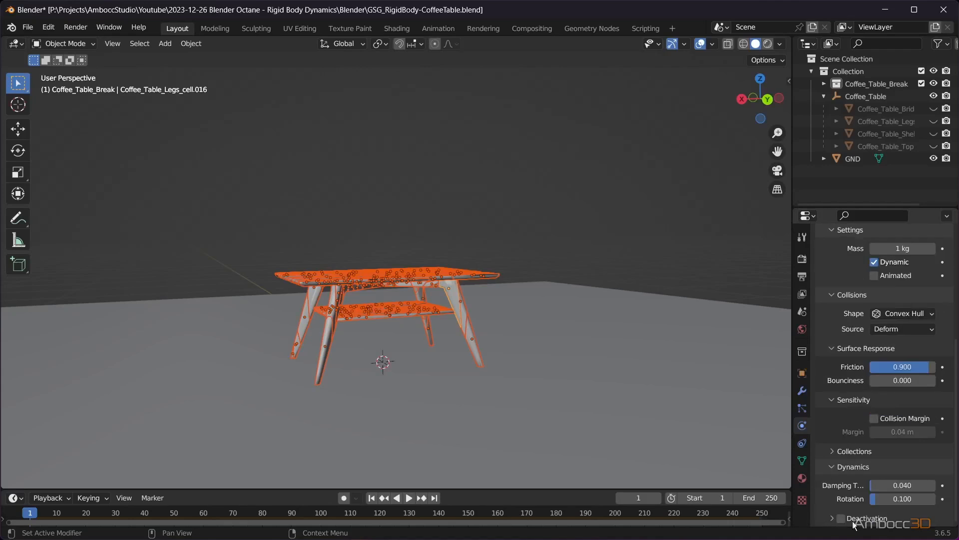
{"action": "middle_click_drag", "start_coordinate": [478, 274], "coordinate": [532, 244]}
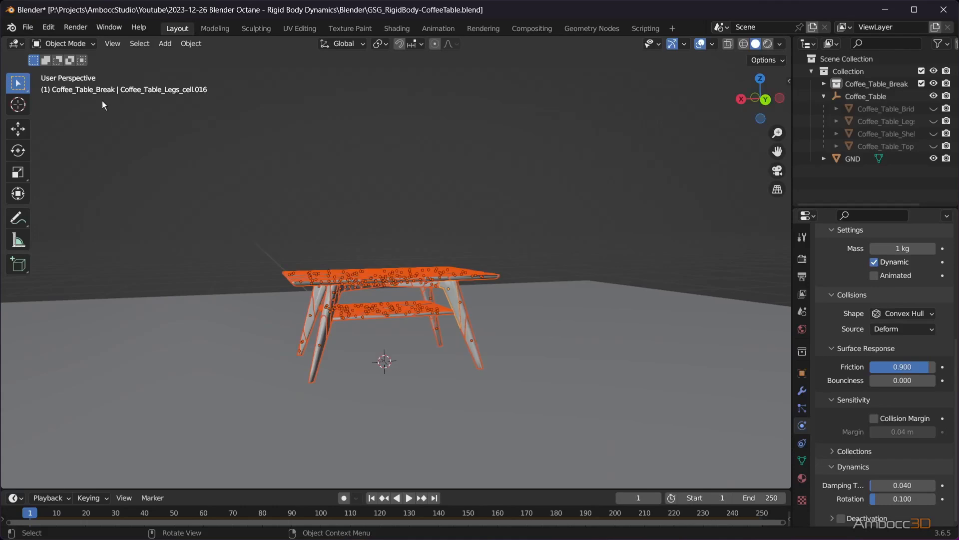
Step: Copy the active leg fragment's rigid body settings to all selected table fragments and check them on a leg and a shelf fragment
{"action": "left_click", "coordinate": [194, 49]}
{"action": "mouse_move", "coordinate": [223, 373]}
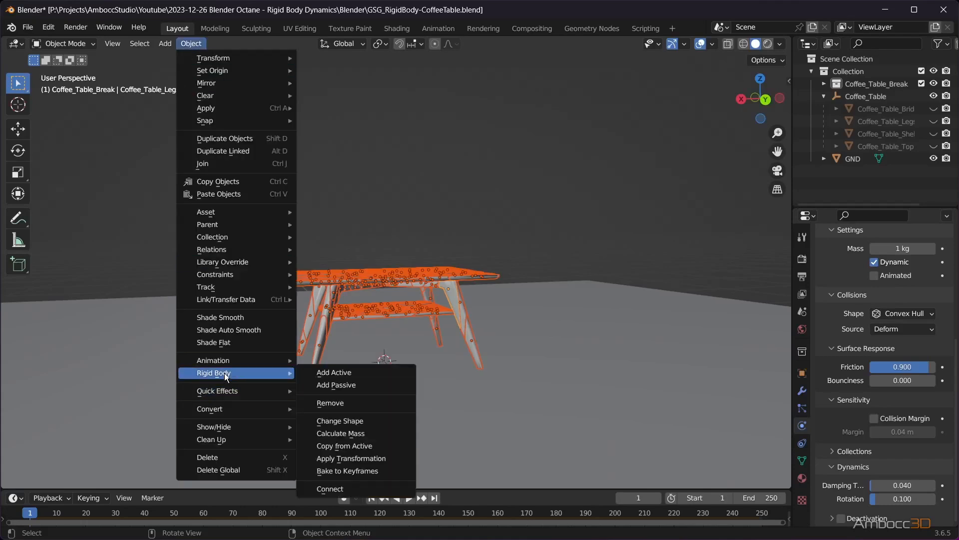
{"action": "left_click", "coordinate": [365, 446]}
{"action": "left_click", "coordinate": [468, 332]}
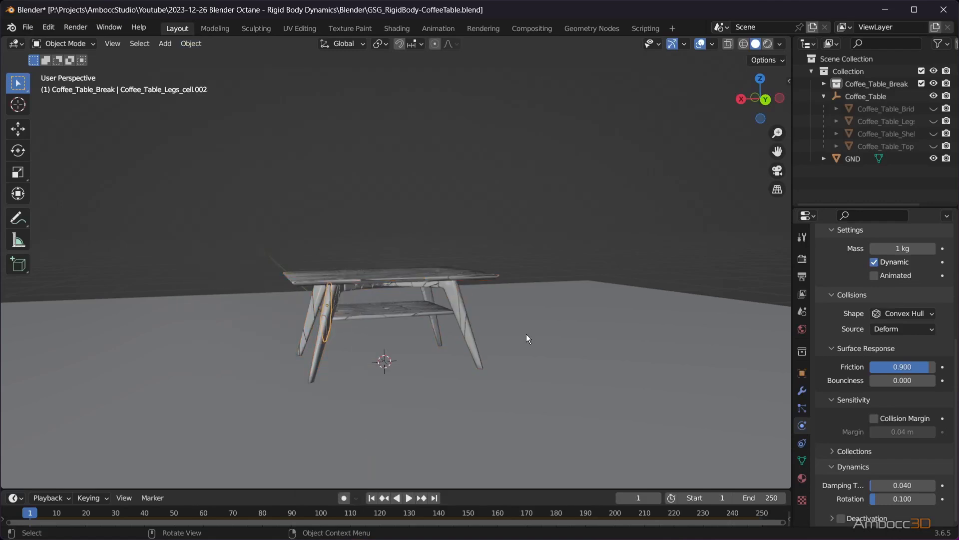
{"action": "left_click", "coordinate": [430, 311]}
{"action": "middle_click_drag", "start_coordinate": [438, 285], "coordinate": [420, 287]}
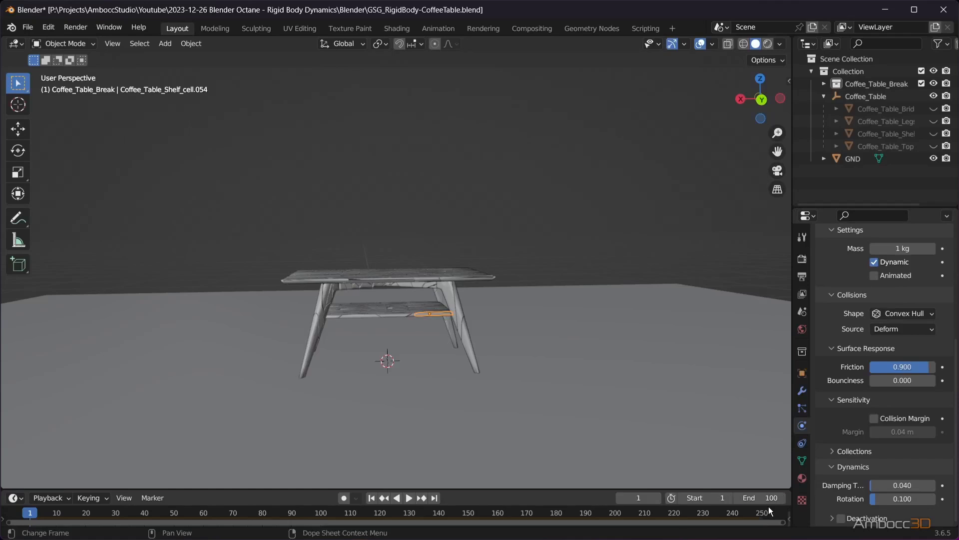
Step: Play the rigid body simulation, view the collapsing fragments from above, and stop playback
{"action": "left_click", "coordinate": [411, 499]}
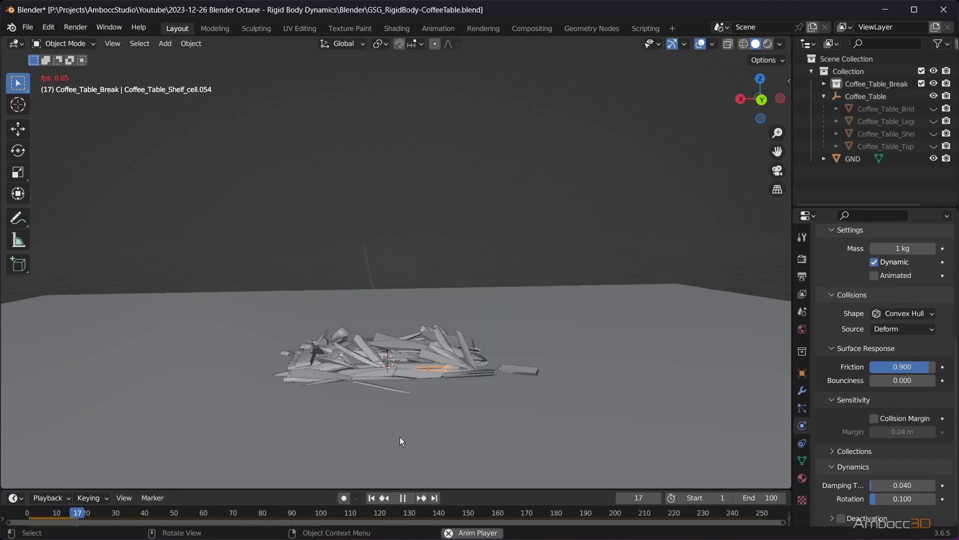
{"action": "middle_click_drag", "start_coordinate": [427, 385], "coordinate": [428, 418]}
{"action": "left_click", "coordinate": [372, 498]}
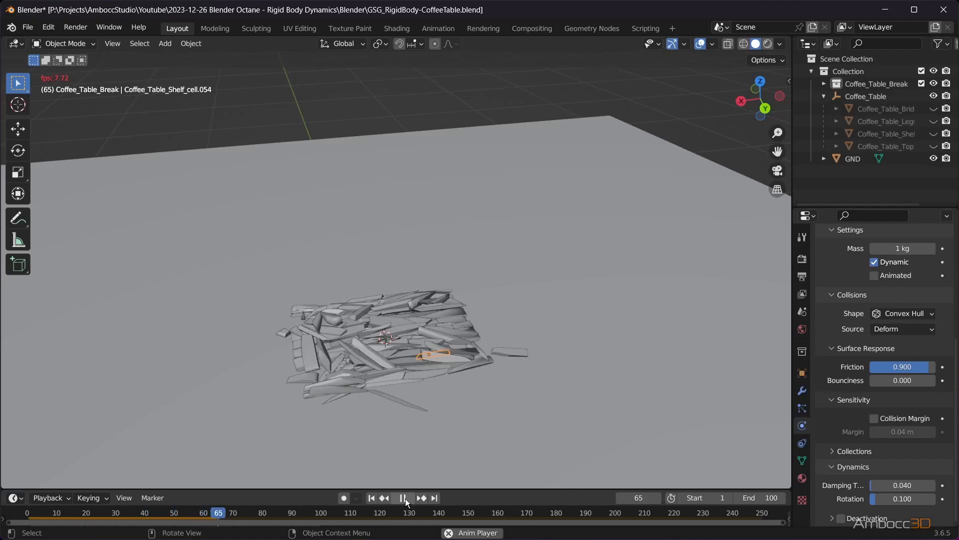
{"action": "left_click", "coordinate": [406, 498]}
Step: Set the timeline's end frame to 50 and replay the simulation from the first frame
{"action": "type", "text": "50"}
{"action": "key", "text": "Return"}
{"action": "left_click", "coordinate": [371, 498]}
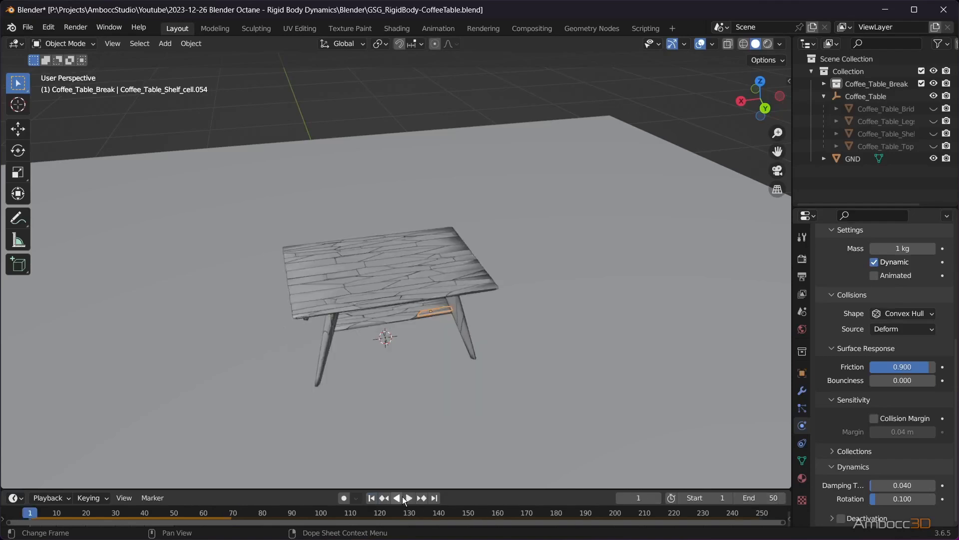
{"action": "left_click", "coordinate": [408, 498]}
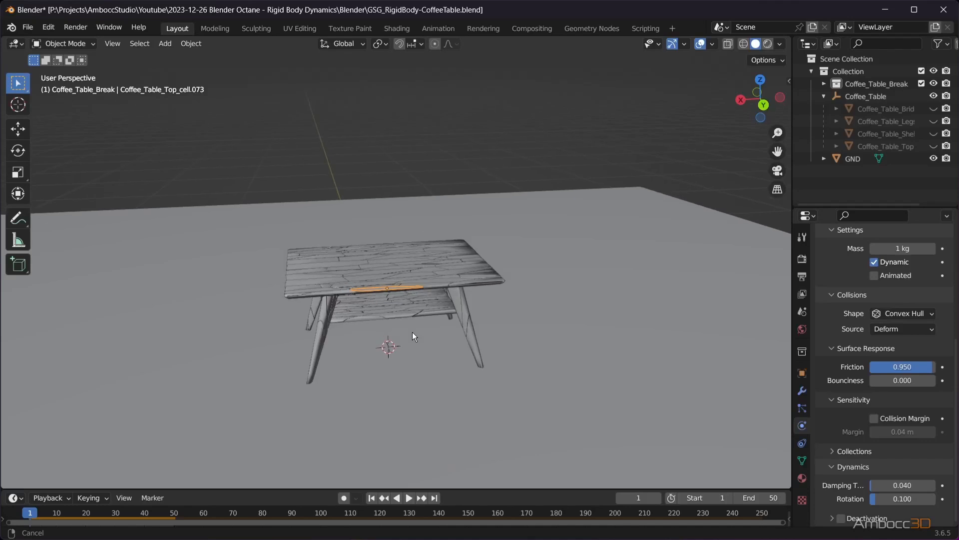
Step: Select all objects in the Coffee_Table_Break collection and connect their rigid bodies with constraints
{"action": "mouse_move", "coordinate": [412, 331]}
{"action": "middle_mouse_down"}
{"action": "mouse_move", "coordinate": [410, 344]}
{"action": "mouse_move", "coordinate": [404, 322]}
{"action": "middle_mouse_up"}
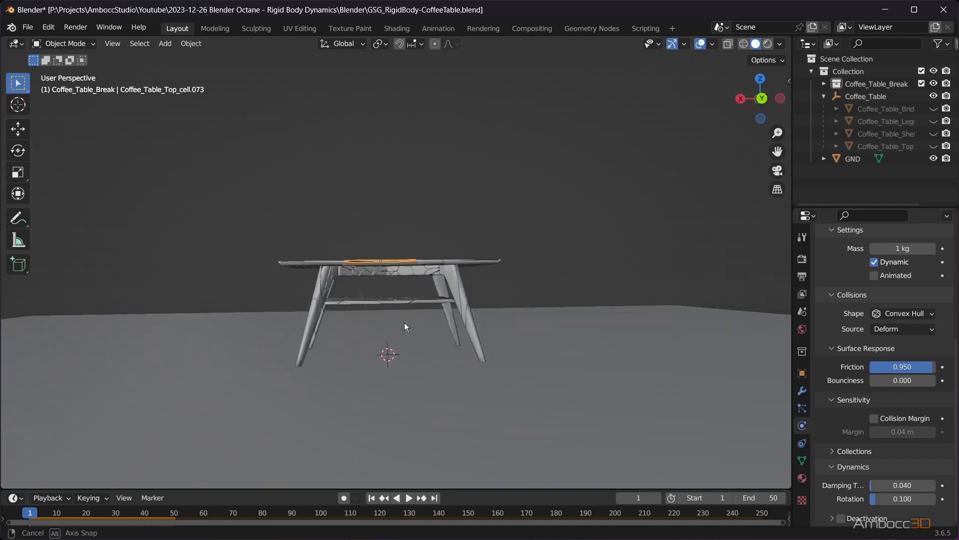
{"action": "right_click", "coordinate": [856, 88]}
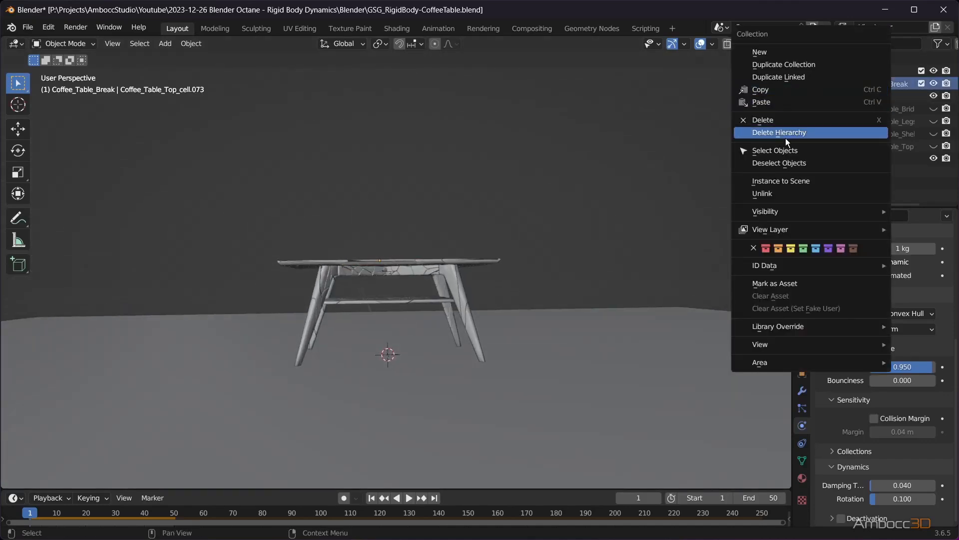
{"action": "left_click", "coordinate": [775, 151]}
{"action": "middle_click_drag", "start_coordinate": [349, 372], "coordinate": [378, 333]}
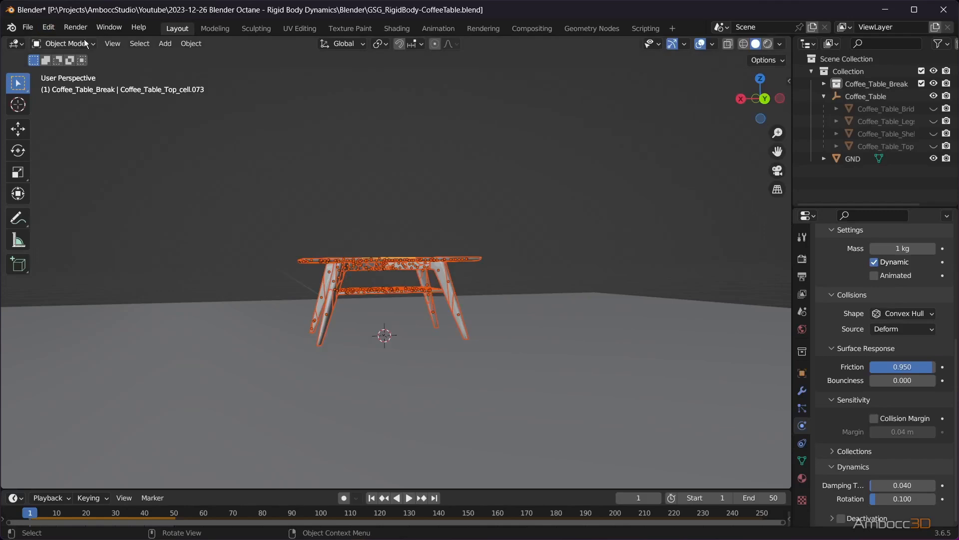
{"action": "left_click", "coordinate": [190, 46]}
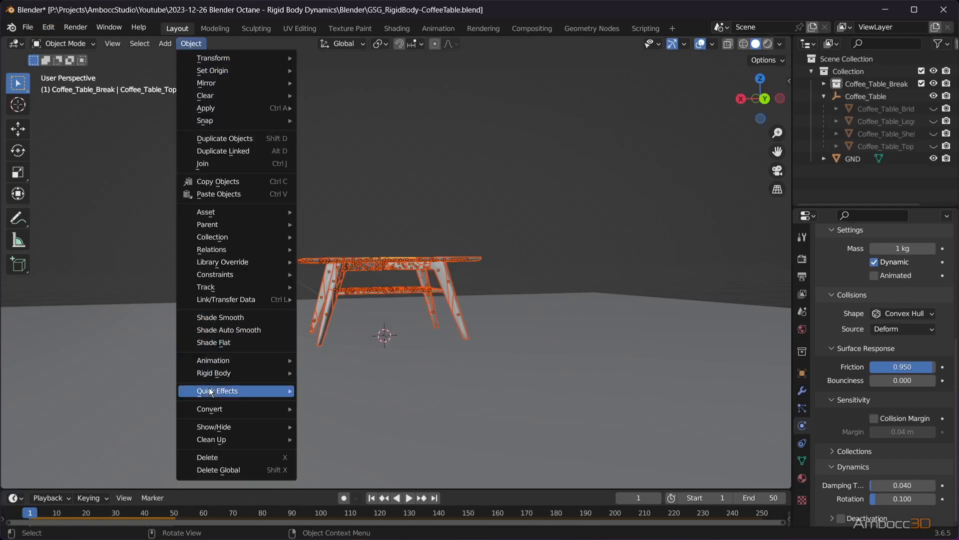
{"action": "mouse_move", "coordinate": [217, 374]}
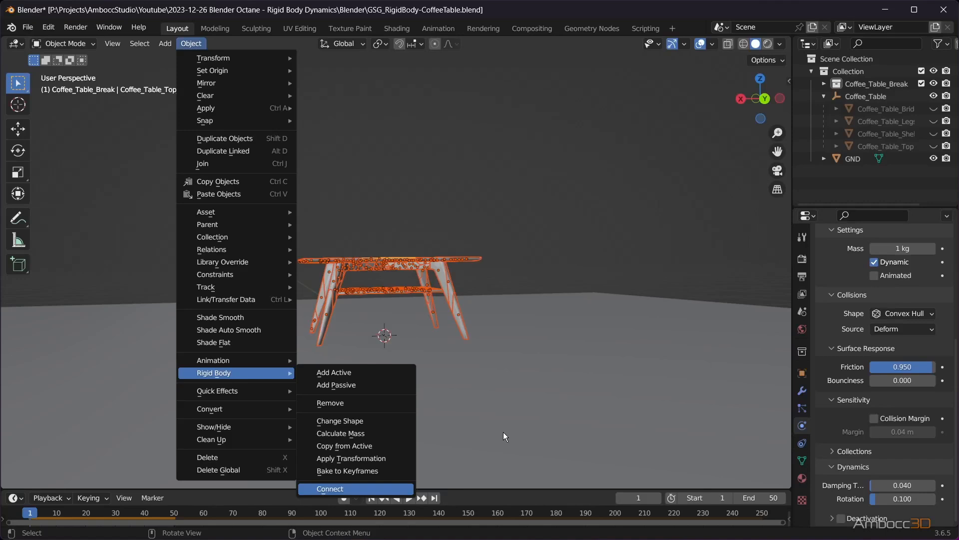
{"action": "key", "text": "Return"}
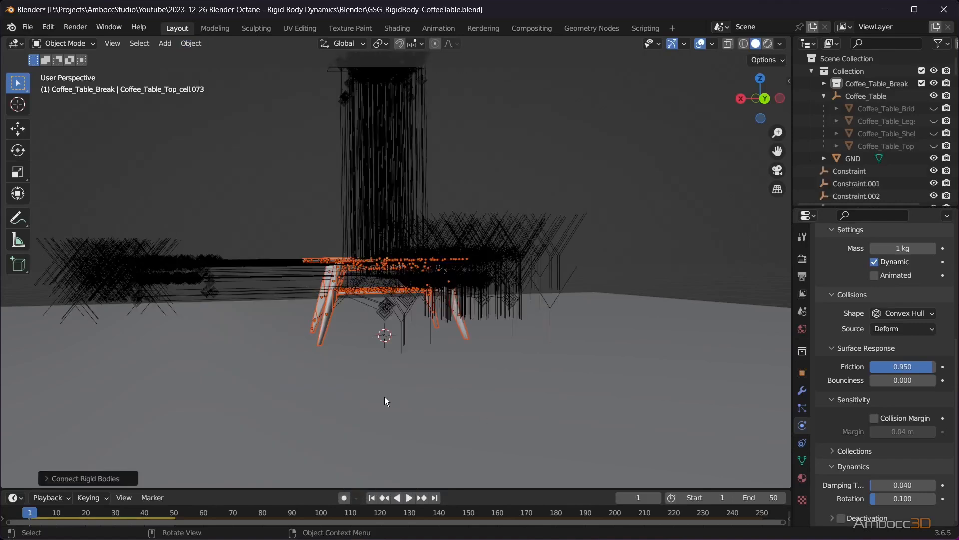
Step: Set the connection pattern of the connected rigid bodies to Chain by Distance
{"action": "left_click", "coordinate": [48, 477]}
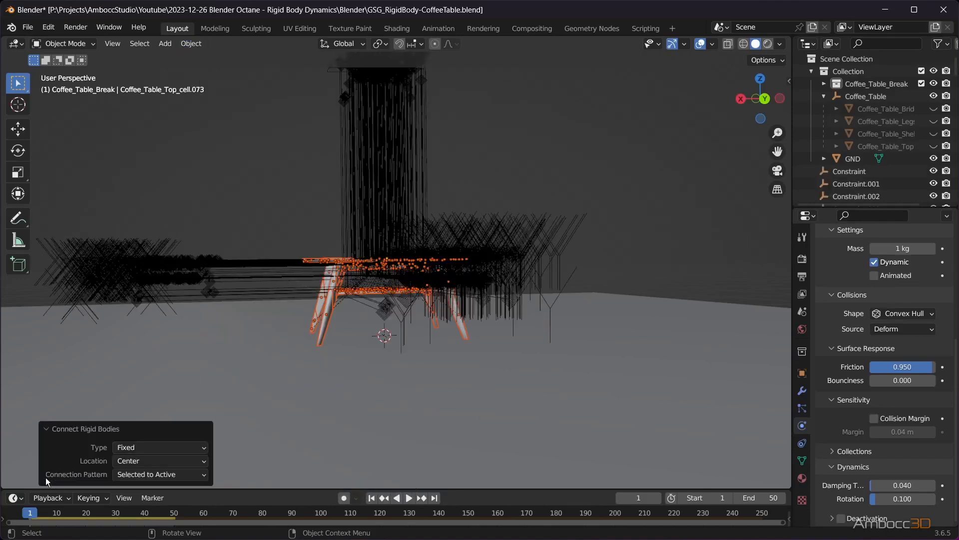
{"action": "left_click", "coordinate": [138, 475]}
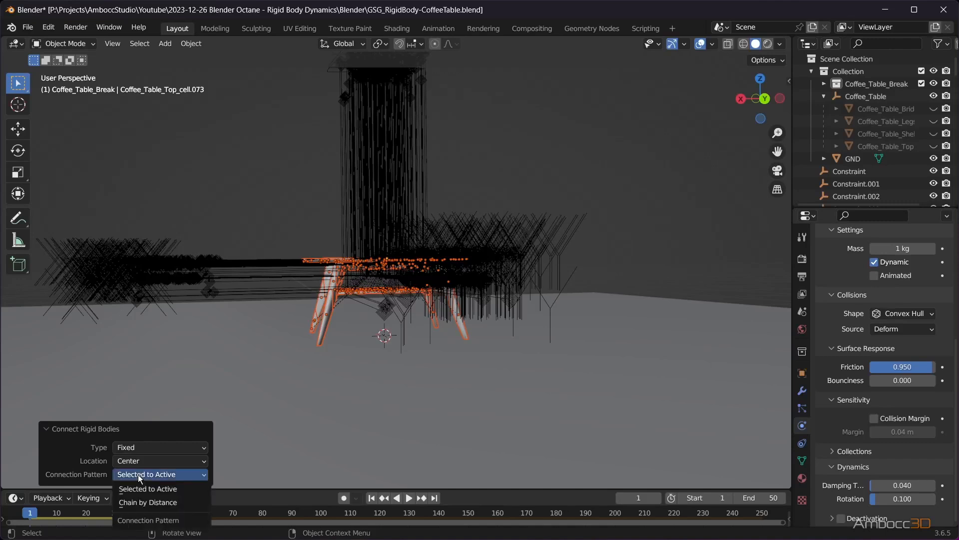
{"action": "left_click", "coordinate": [147, 502]}
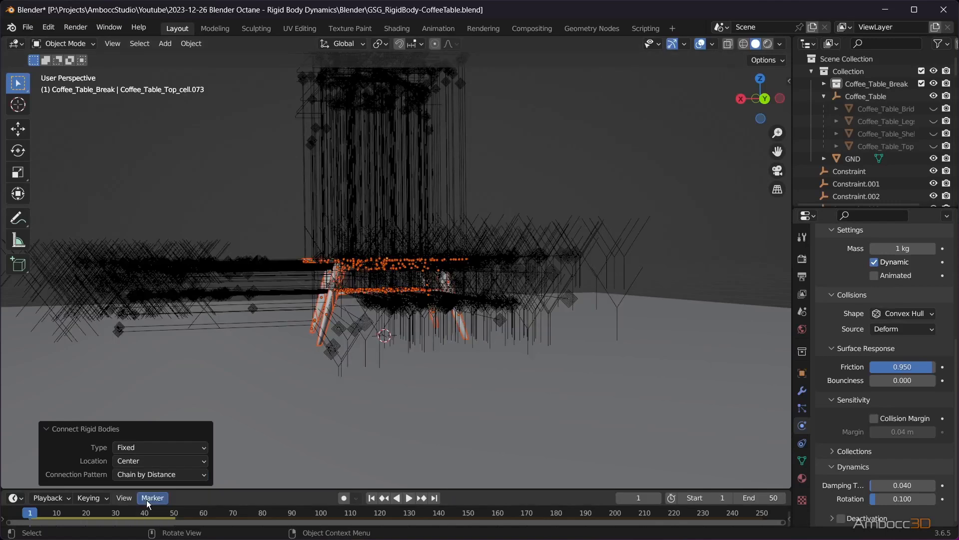
Step: Hide the constraint symbols in the viewport by turning off the Extras overlay
{"action": "middle_click_drag", "start_coordinate": [364, 365], "coordinate": [556, 97]}
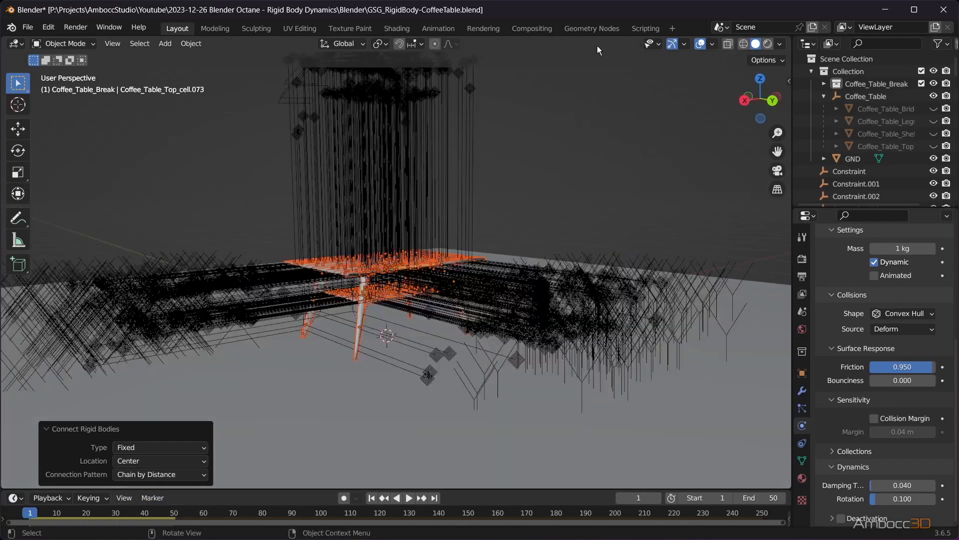
{"action": "left_click", "coordinate": [713, 44]}
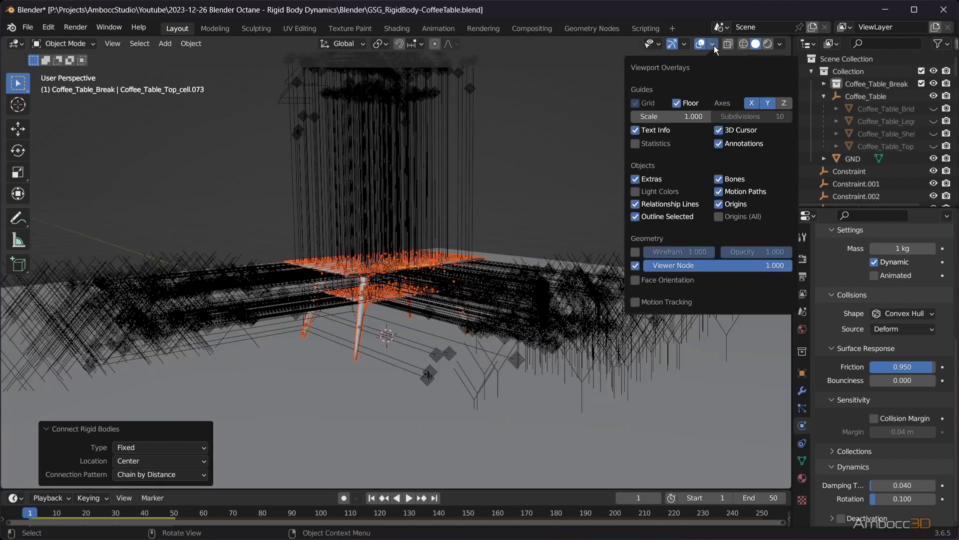
{"action": "left_click", "coordinate": [636, 179]}
{"action": "middle_click_drag", "start_coordinate": [590, 188], "coordinate": [487, 235]}
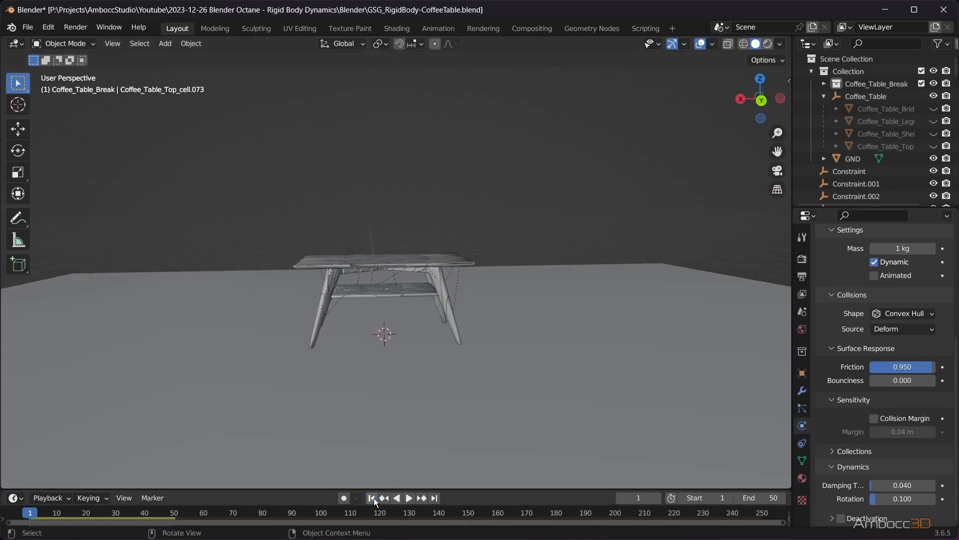
Step: Play the simulation with the fixed constraints, inspect the table from several sides, and stop playback
{"action": "left_click", "coordinate": [407, 498]}
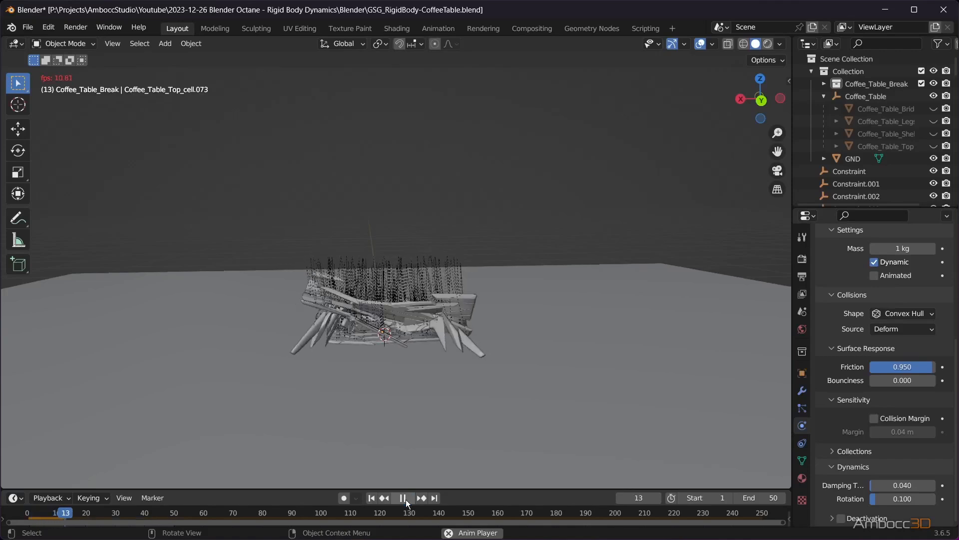
{"action": "middle_click_drag", "start_coordinate": [397, 334], "coordinate": [255, 335]}
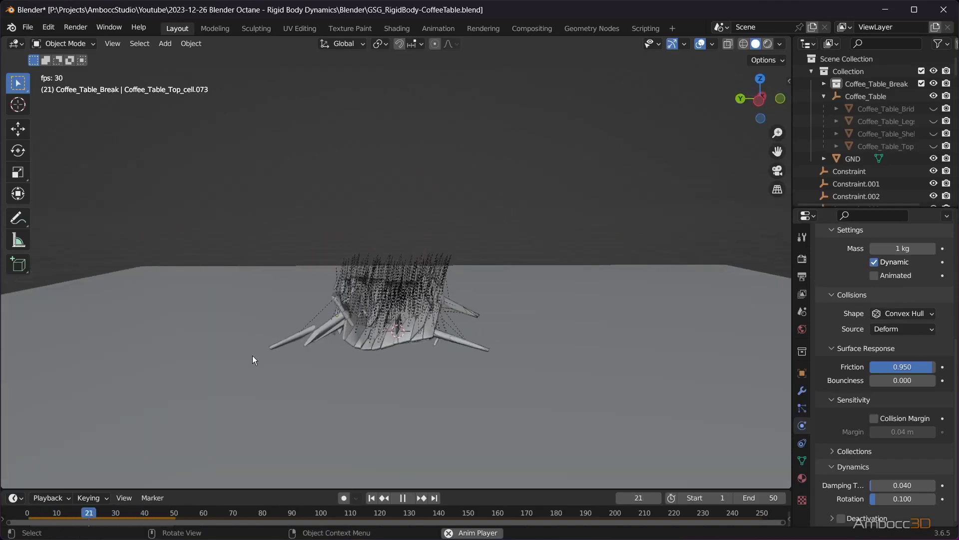
{"action": "middle_click_drag", "start_coordinate": [332, 334], "coordinate": [448, 332]}
{"action": "key", "text": "Escape"}
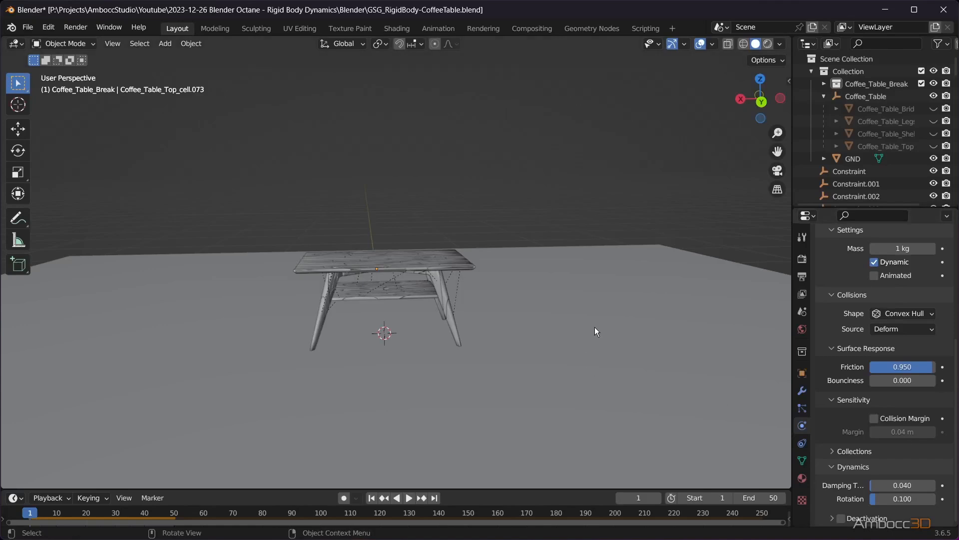
Step: Select all the rigid body constraint empties and move them to a new collection named Coffee_Table_Constraints
{"action": "left_click", "coordinate": [853, 175]}
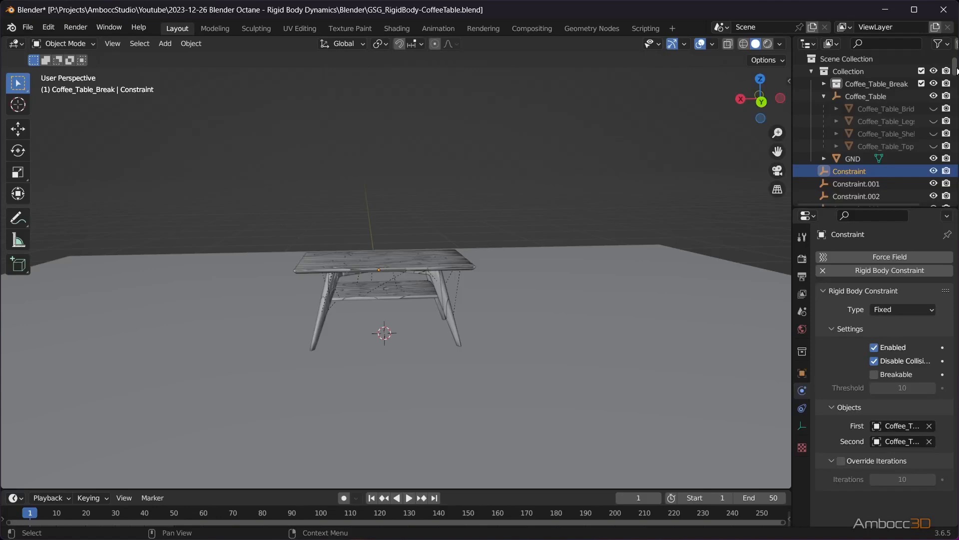
{"action": "left_click_drag", "start_coordinate": [955, 69], "coordinate": [911, 223]}
{"action": "left_click", "coordinate": [859, 195], "text": "shift"}
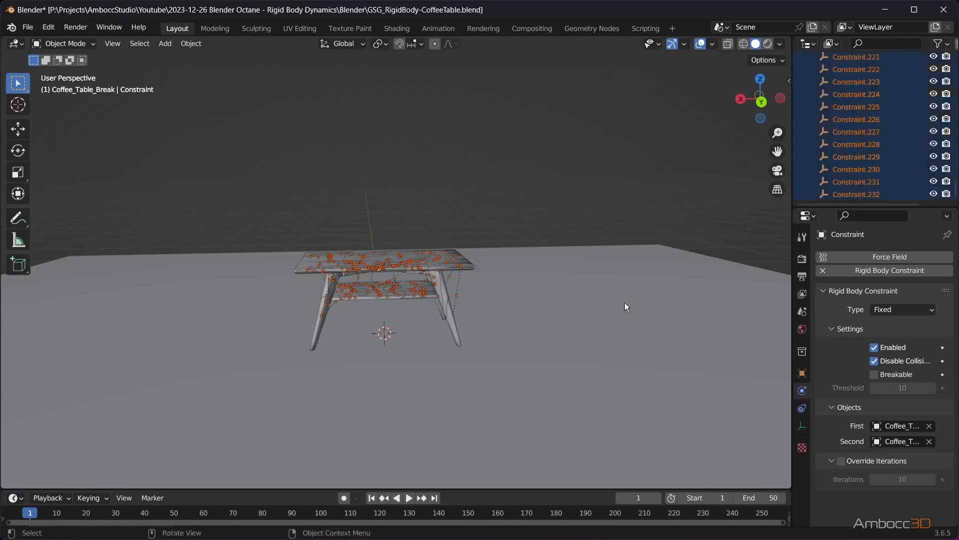
{"action": "key", "text": "m"}
{"action": "left_click", "coordinate": [529, 357]}
{"action": "type", "text": "Coff"}
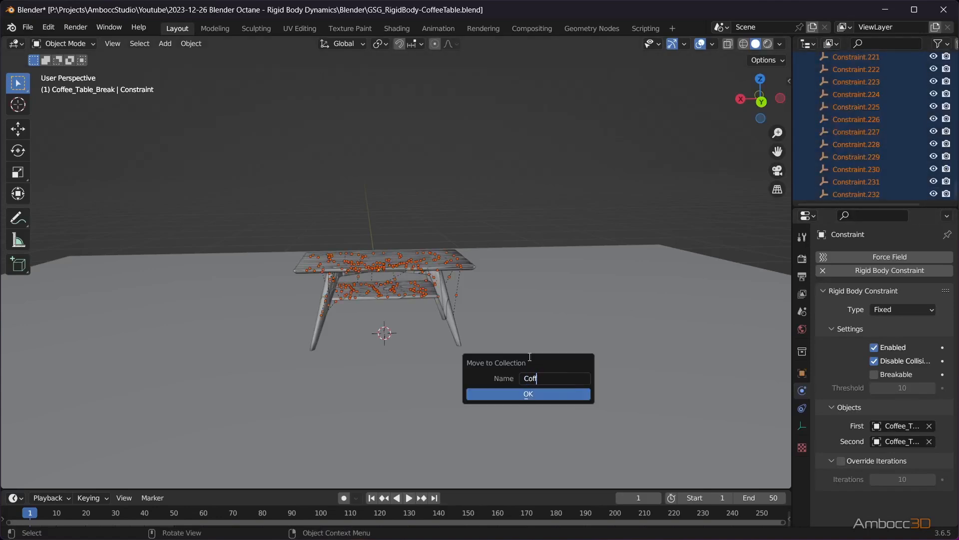
{"action": "type", "text": "ee_Table_C"}
{"action": "left_click", "coordinate": [560, 394]}
Step: Make the active constraint breakable and copy its Breakable and Threshold settings to all selected constraints
{"action": "middle_click_drag", "start_coordinate": [407, 246], "coordinate": [481, 248]}
{"action": "scroll", "coordinate": [916, 125], "scroll_direction": "up", "scroll_amount": 15}
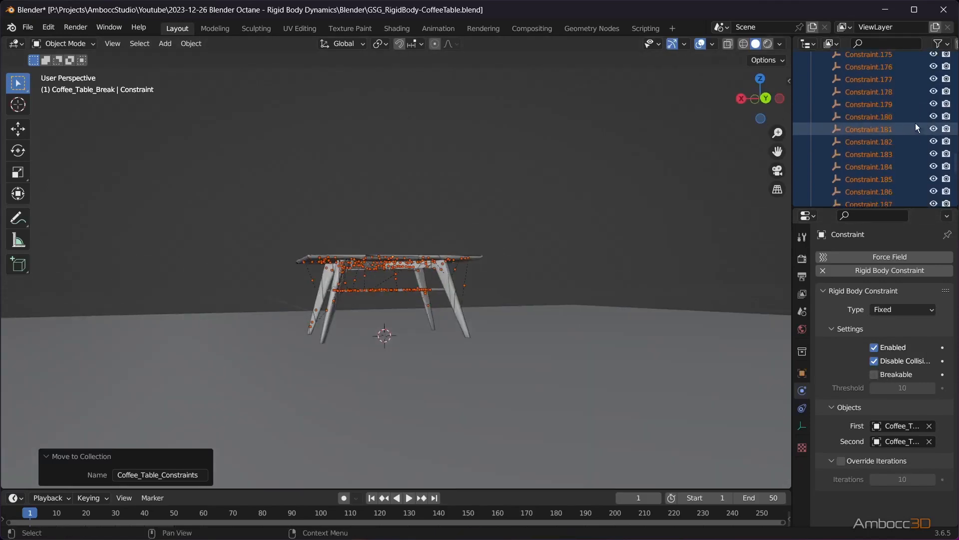
{"action": "left_click_drag", "start_coordinate": [957, 153], "coordinate": [957, 45]}
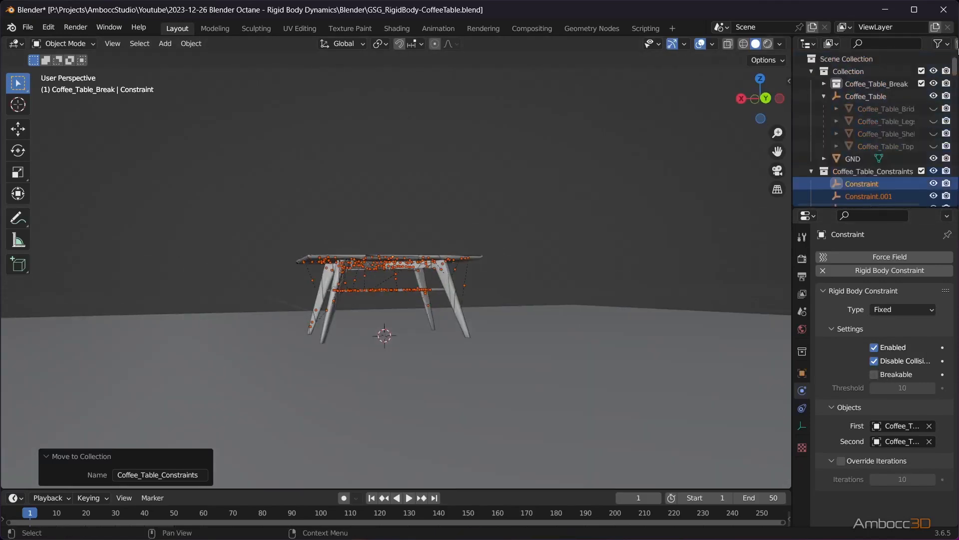
{"action": "scroll", "coordinate": [874, 127], "scroll_direction": "down", "scroll_amount": 2}
{"action": "middle_click_drag", "start_coordinate": [353, 320], "coordinate": [365, 305]}
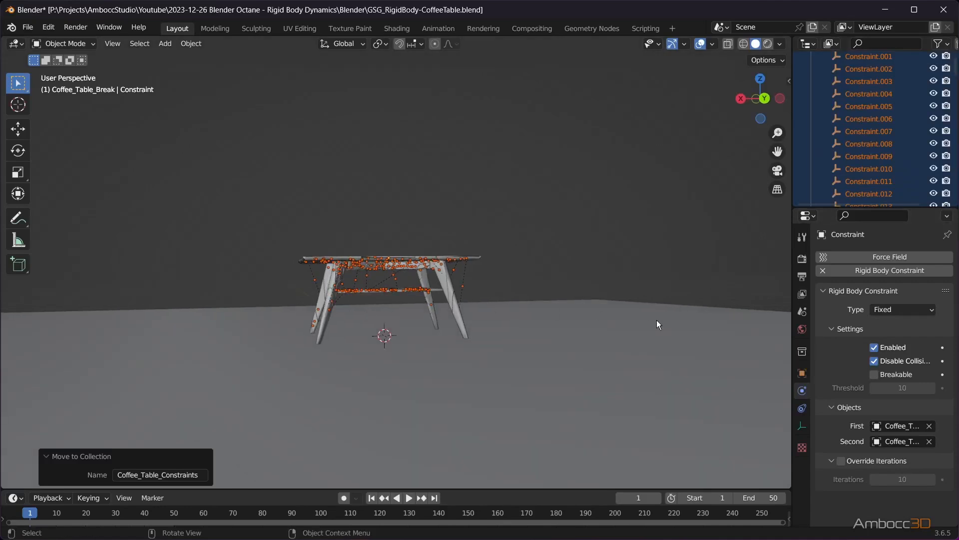
{"action": "left_click", "coordinate": [874, 376]}
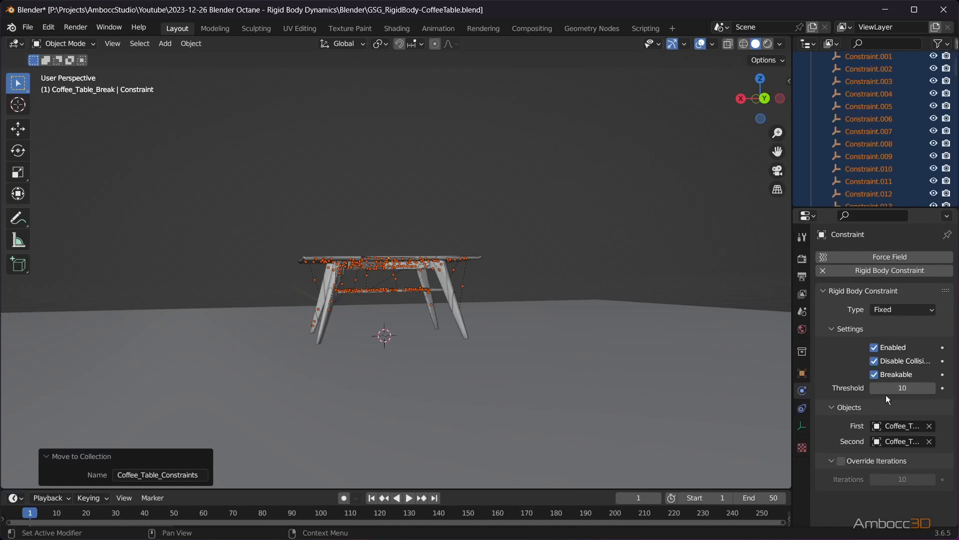
{"action": "right_click", "coordinate": [892, 376]}
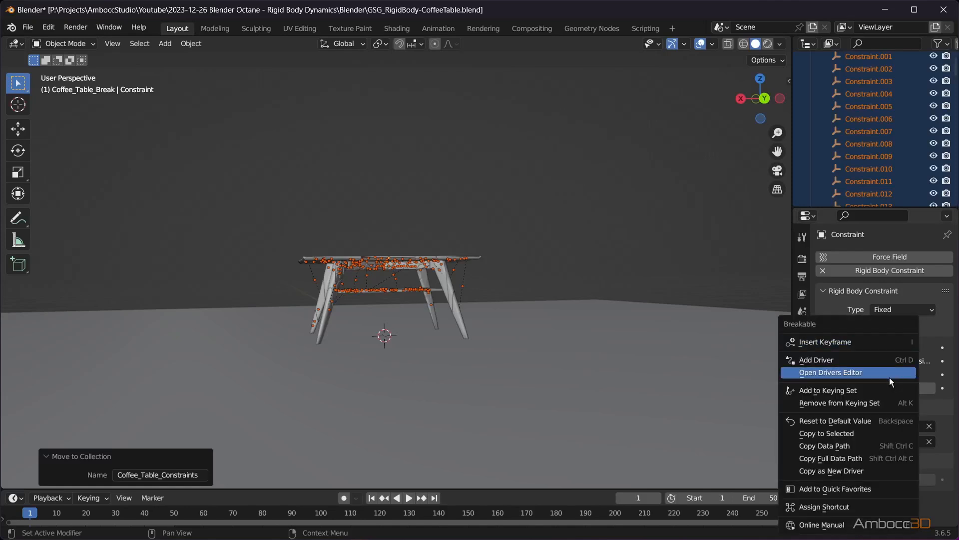
{"action": "left_click", "coordinate": [851, 434]}
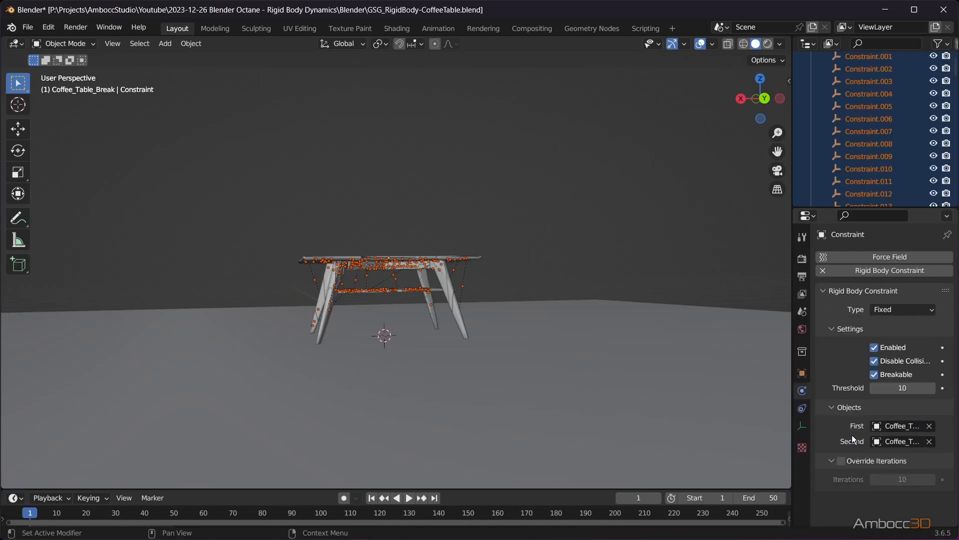
{"action": "right_click", "coordinate": [891, 390]}
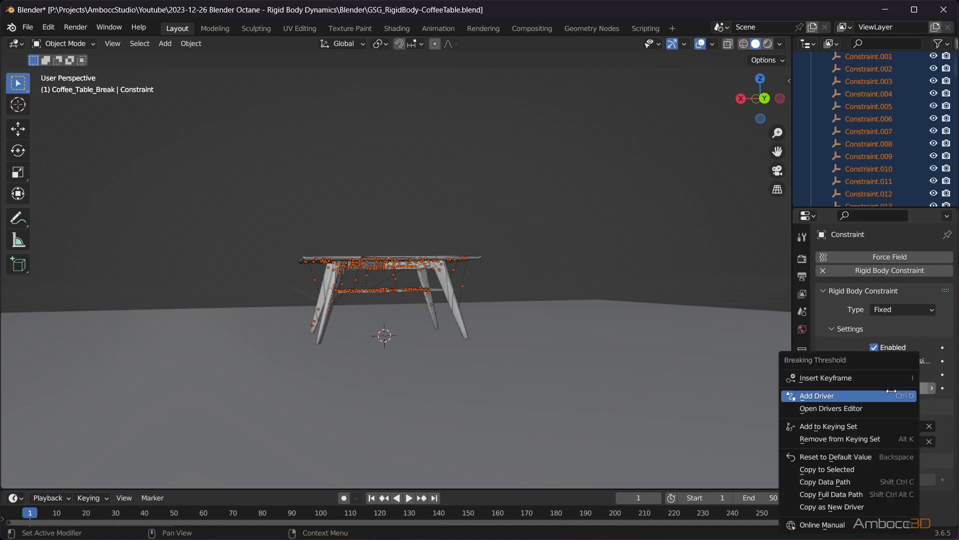
{"action": "left_click", "coordinate": [827, 469]}
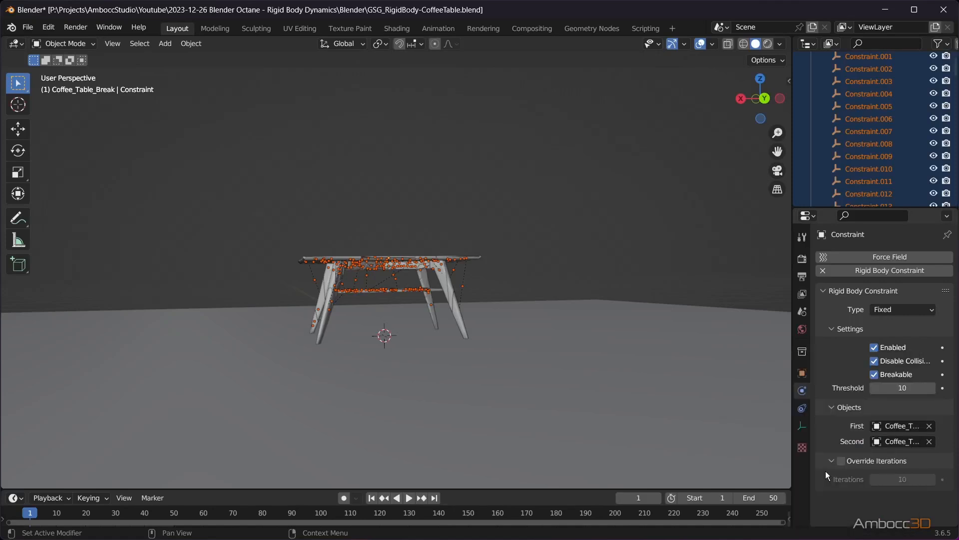
Step: Play the simulation with the breakable constraints and watch the table fall
{"action": "middle_click_drag", "start_coordinate": [463, 250], "coordinate": [451, 262]}
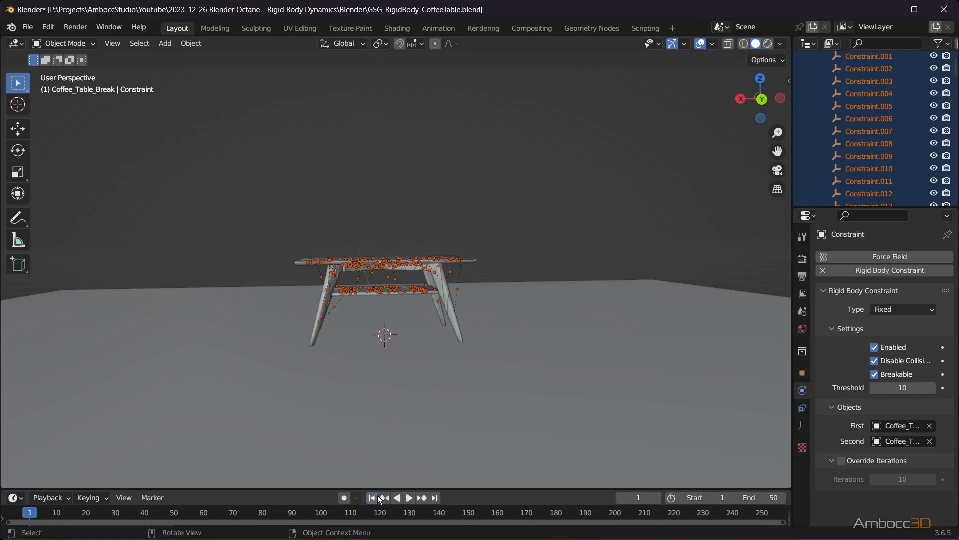
{"action": "left_click", "coordinate": [410, 498]}
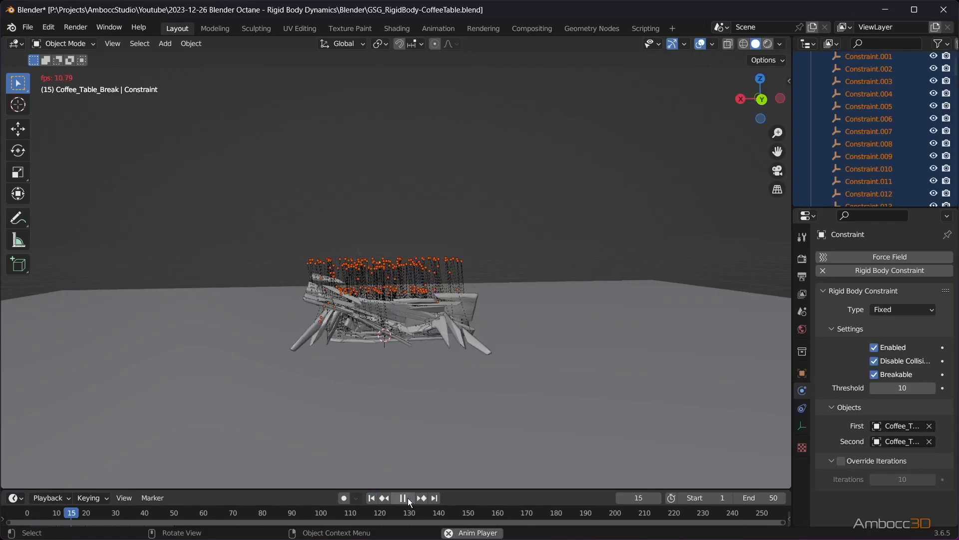
{"action": "mouse_move", "coordinate": [478, 338]}
{"action": "middle_mouse_down"}
{"action": "mouse_move", "coordinate": [361, 379]}
{"action": "mouse_move", "coordinate": [338, 370]}
{"action": "mouse_move", "coordinate": [476, 349]}
{"action": "middle_mouse_up"}
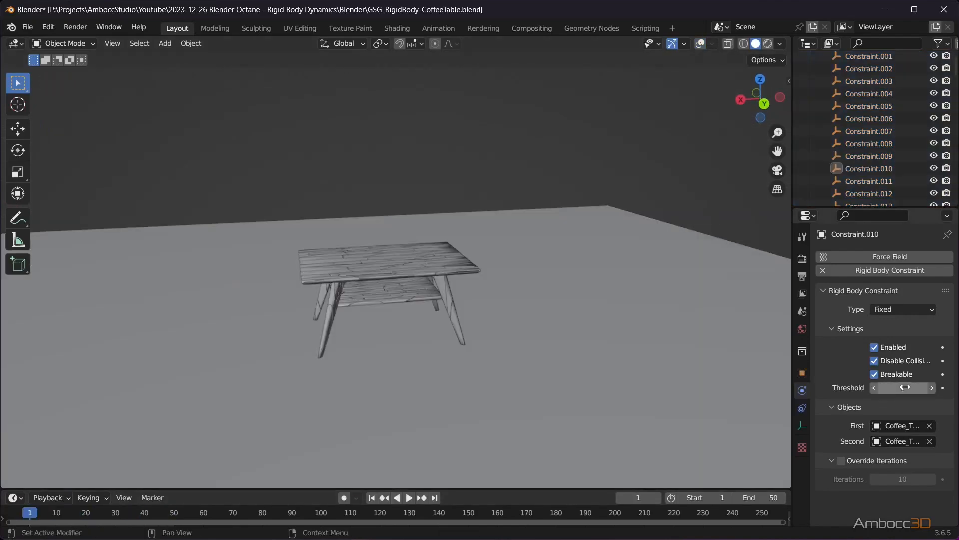
Step: Lower Constraint.010's Threshold to 0, select all objects in Coffee_Table_Constraints, and make the first constraint active
{"action": "left_click_drag", "start_coordinate": [905, 387], "coordinate": [875, 387]}
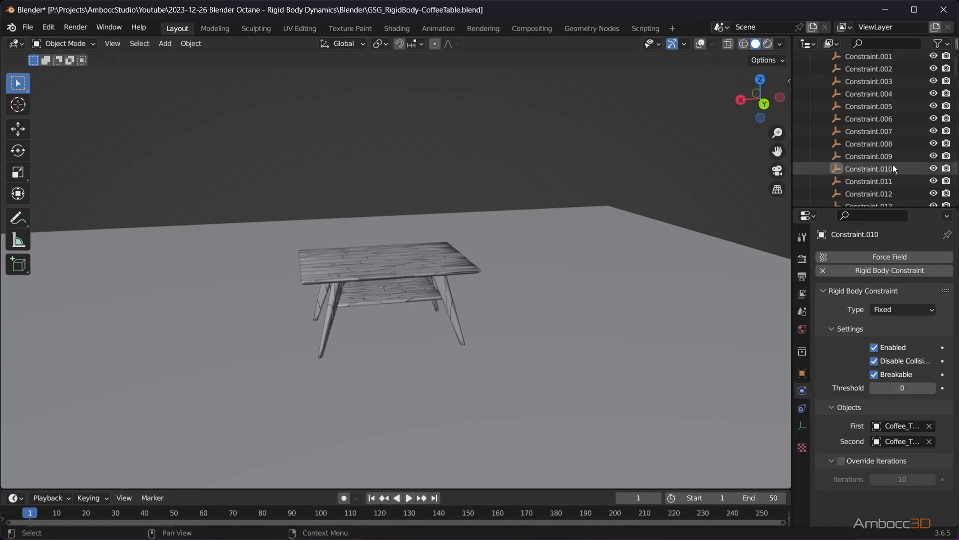
{"action": "scroll", "coordinate": [892, 150], "scroll_direction": "up", "scroll_amount": 4}
{"action": "right_click", "coordinate": [892, 116]}
{"action": "left_click", "coordinate": [811, 149]}
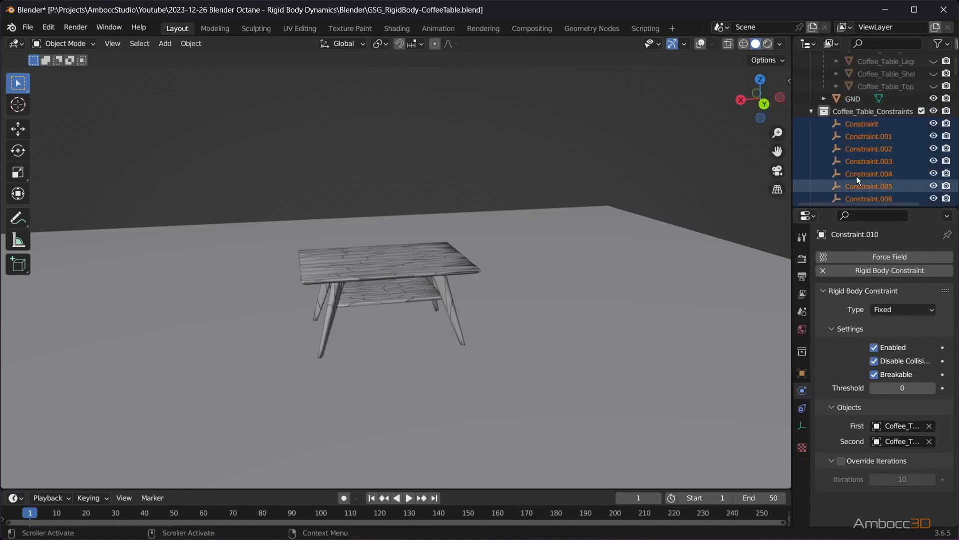
{"action": "left_click", "coordinate": [861, 122], "text": "ctrl"}
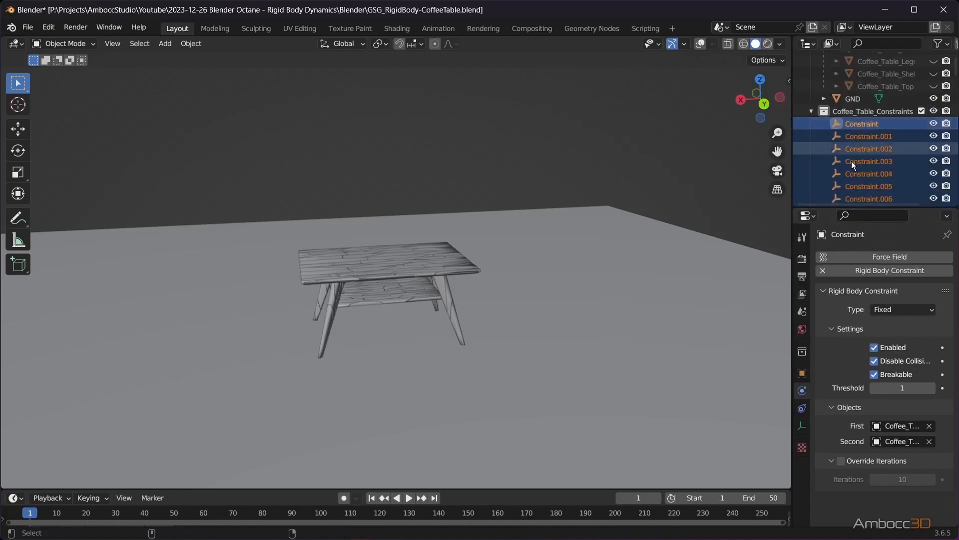
Step: Copy the active constraint's Threshold to all selected constraints and check the value on Constraint.005
{"action": "right_click", "coordinate": [898, 387]}
{"action": "left_click", "coordinate": [898, 388]}
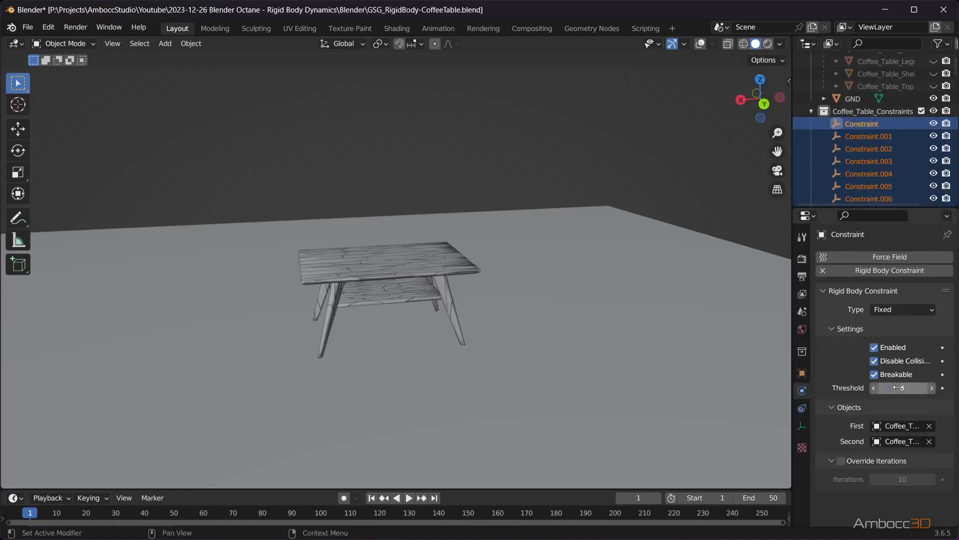
{"action": "left_click", "coordinate": [363, 262]}
{"action": "left_click", "coordinate": [868, 186]}
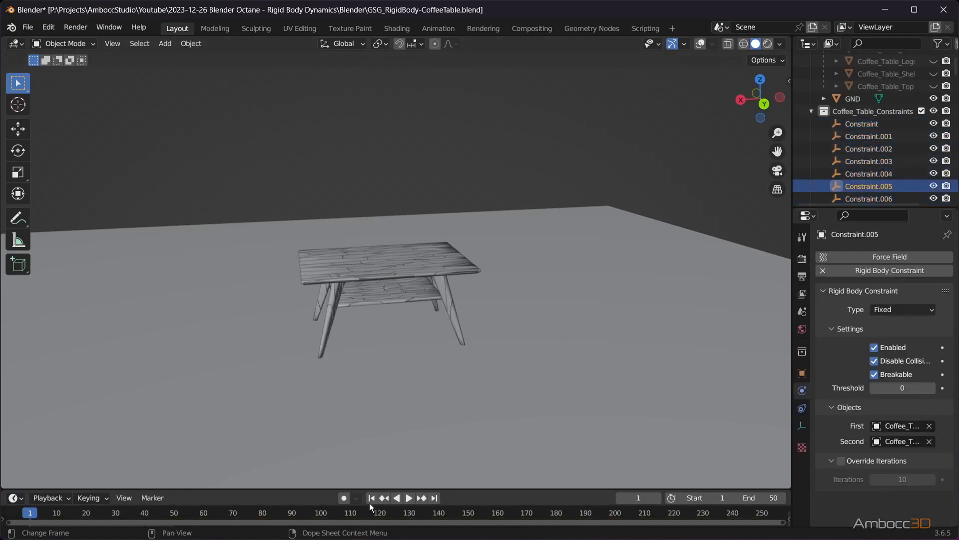
Step: Play the simulation with the lowered threshold and inspect the collapsed table from another side
{"action": "left_click", "coordinate": [408, 500]}
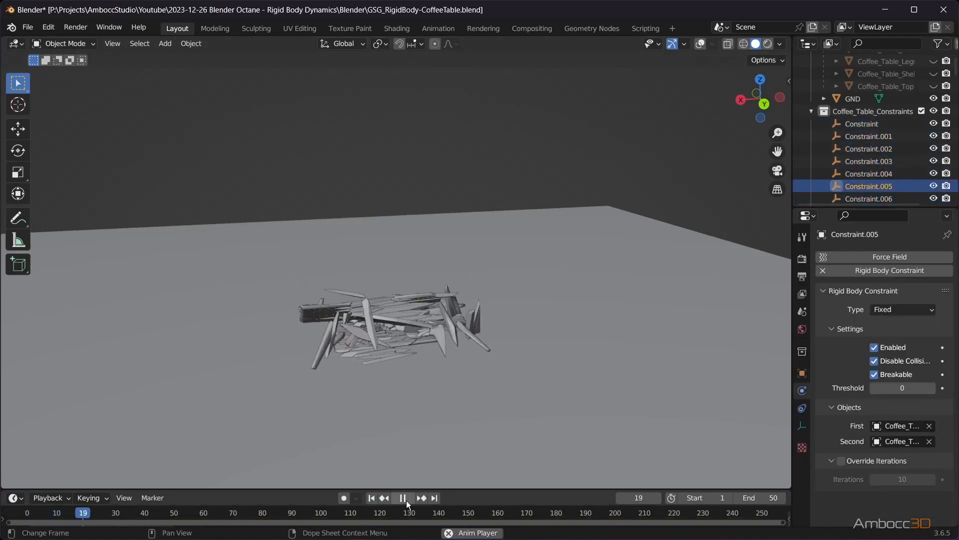
{"action": "middle_click_drag", "start_coordinate": [478, 334], "coordinate": [326, 349]}
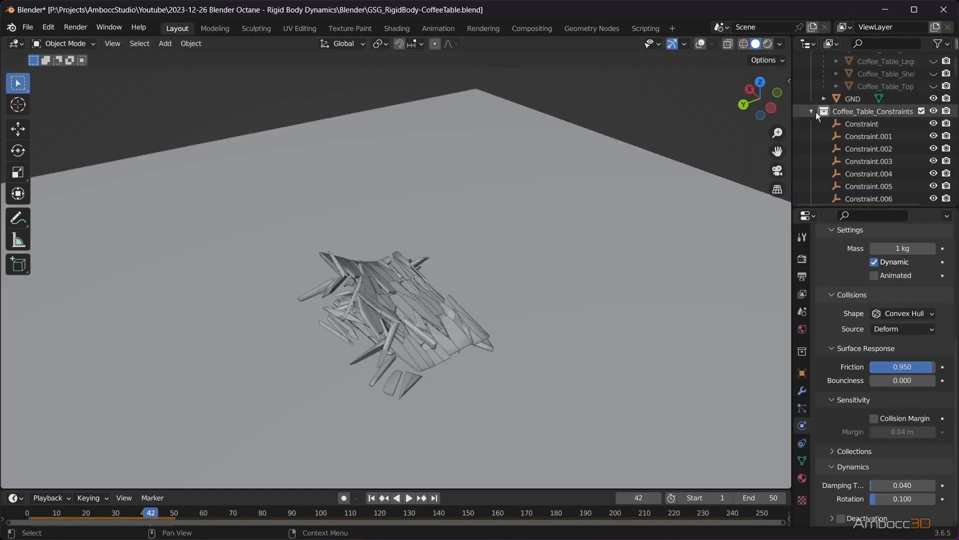
Step: Show the viewport overlays and select all the fragments in the Coffee_Table_Break collection
{"action": "scroll", "coordinate": [850, 139], "scroll_direction": "up", "scroll_amount": 5}
{"action": "left_click", "coordinate": [858, 82]}
{"action": "key", "text": "shift+alt+z"}
{"action": "right_click", "coordinate": [858, 86]}
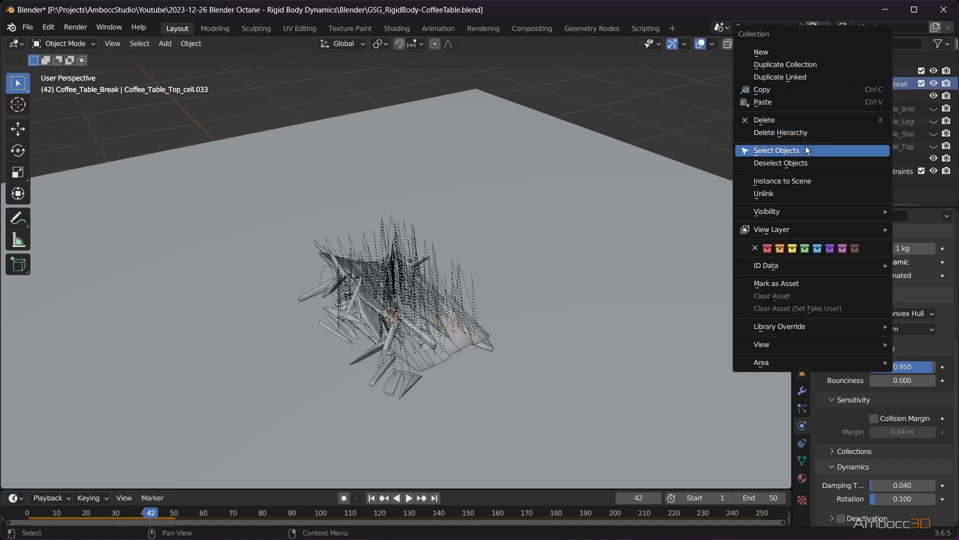
{"action": "left_click", "coordinate": [805, 149]}
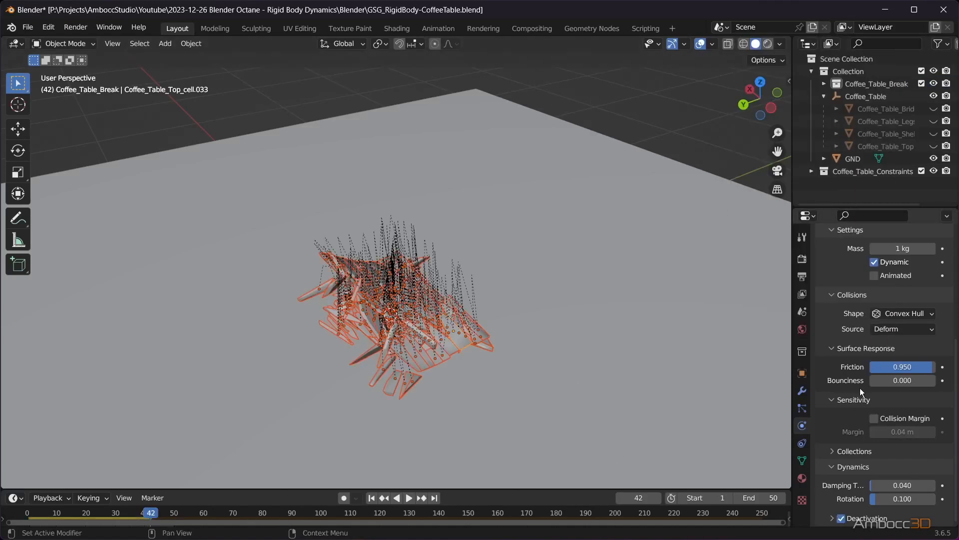
Step: Enable Deactivation and Start Deactivated in the active fragment's rigid body dynamics
{"action": "left_click", "coordinate": [841, 518]}
{"action": "left_click", "coordinate": [831, 519]}
{"action": "scroll", "coordinate": [868, 395], "scroll_direction": "down", "scroll_amount": 2}
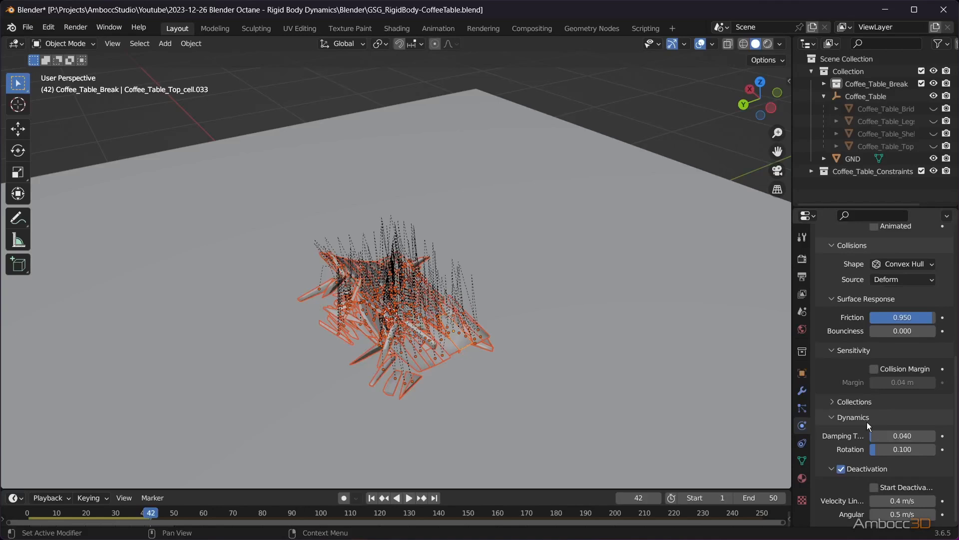
{"action": "left_click", "coordinate": [874, 487]}
{"action": "middle_click_drag", "start_coordinate": [547, 366], "coordinate": [585, 353]}
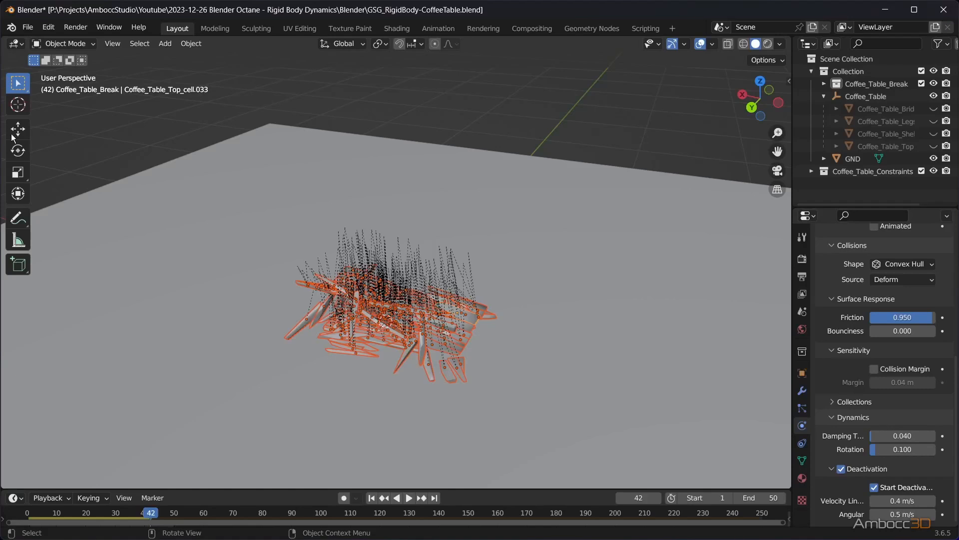
Step: Copy the active fragment's rigid body settings to all selected fragments
{"action": "left_click", "coordinate": [184, 45]}
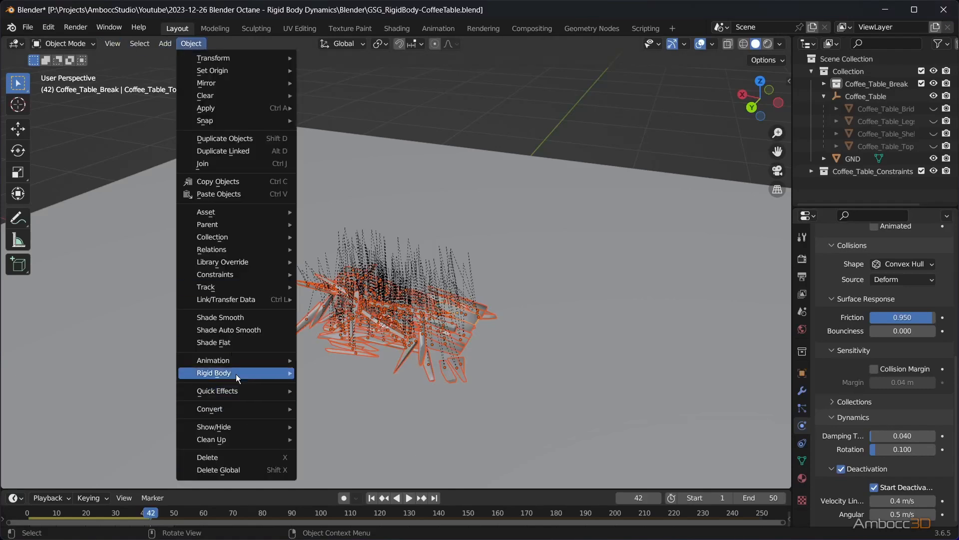
{"action": "mouse_move", "coordinate": [230, 390]}
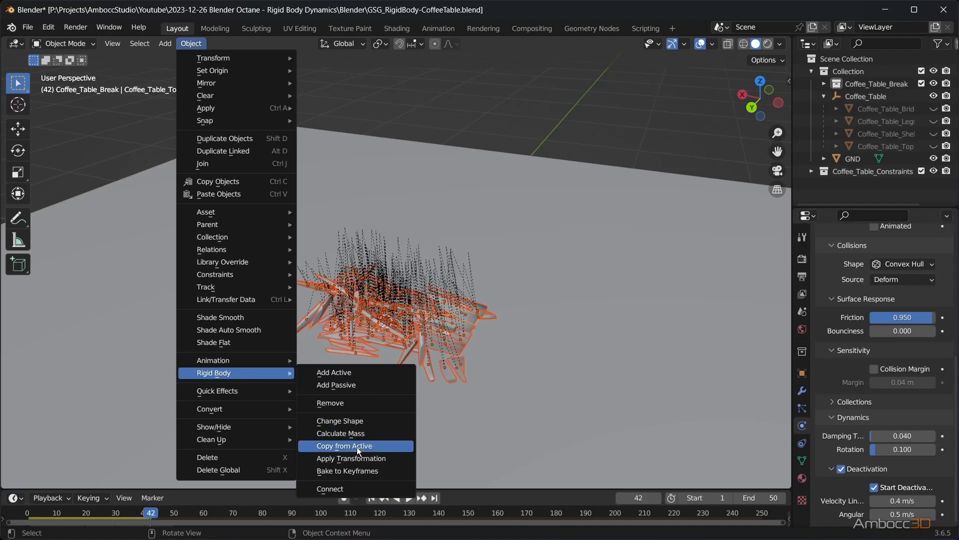
{"action": "left_click", "coordinate": [357, 446]}
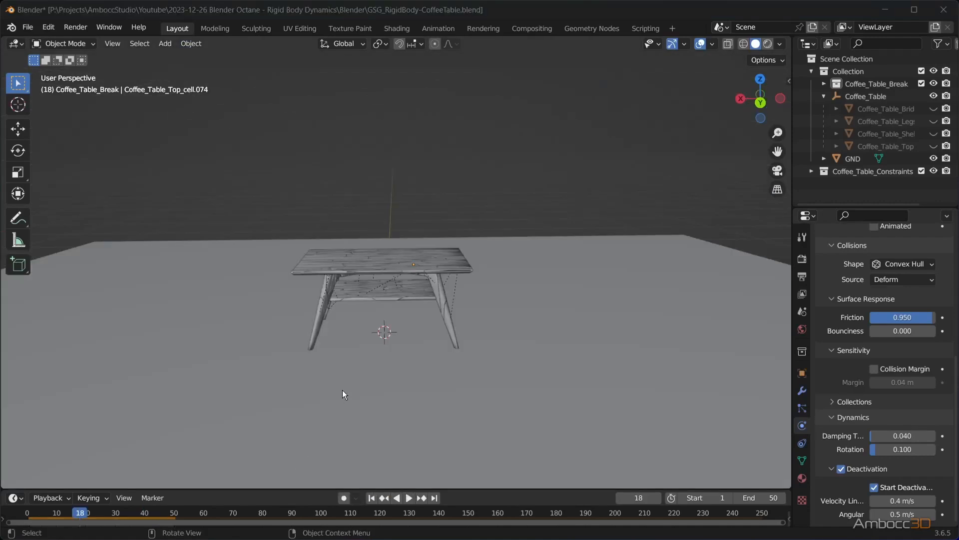
Step: Add a UV sphere at the world origin and scale it uniformly to about 0.213
{"action": "middle_click_drag", "start_coordinate": [343, 391], "coordinate": [384, 389]}
{"action": "key", "text": "shift+a"}
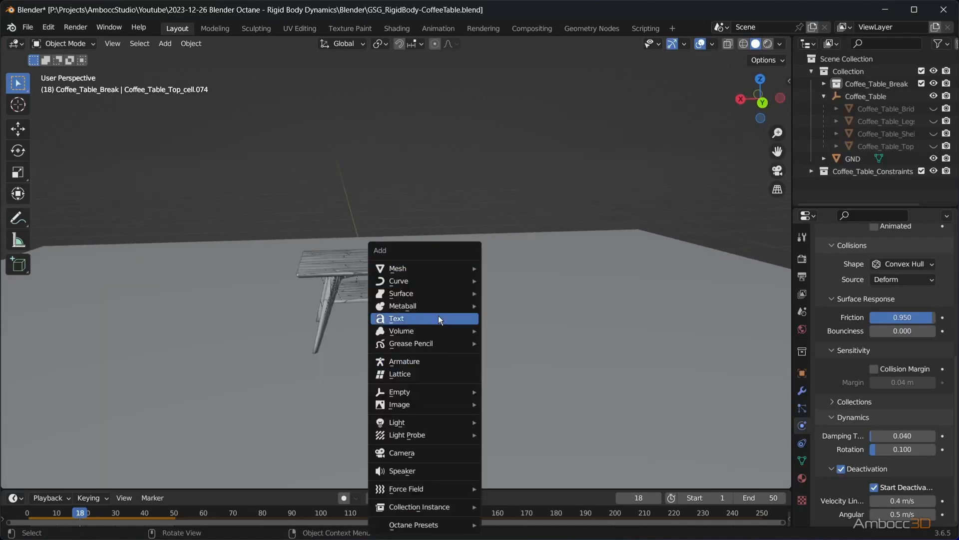
{"action": "mouse_move", "coordinate": [435, 270]}
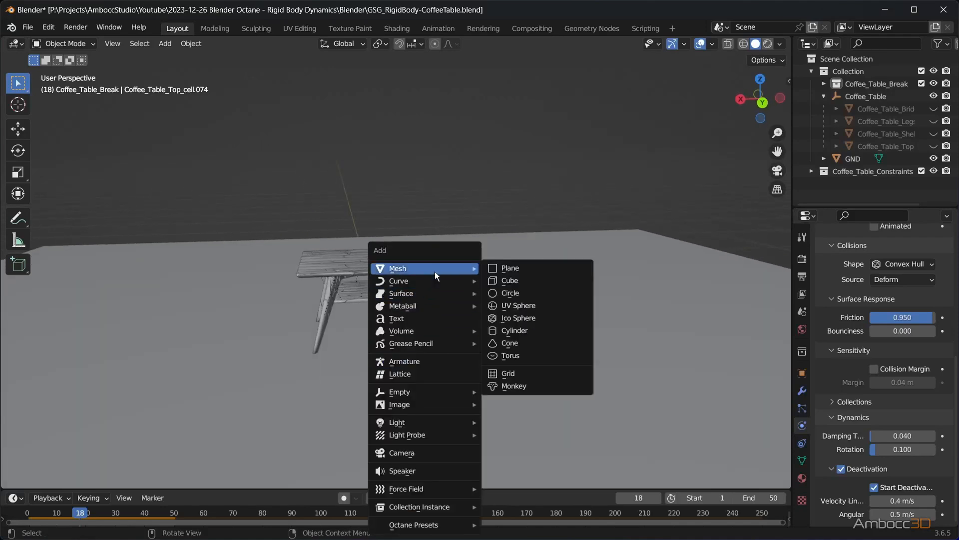
{"action": "left_click", "coordinate": [514, 303]}
{"action": "scroll", "coordinate": [438, 338], "scroll_direction": "down", "scroll_amount": 4}
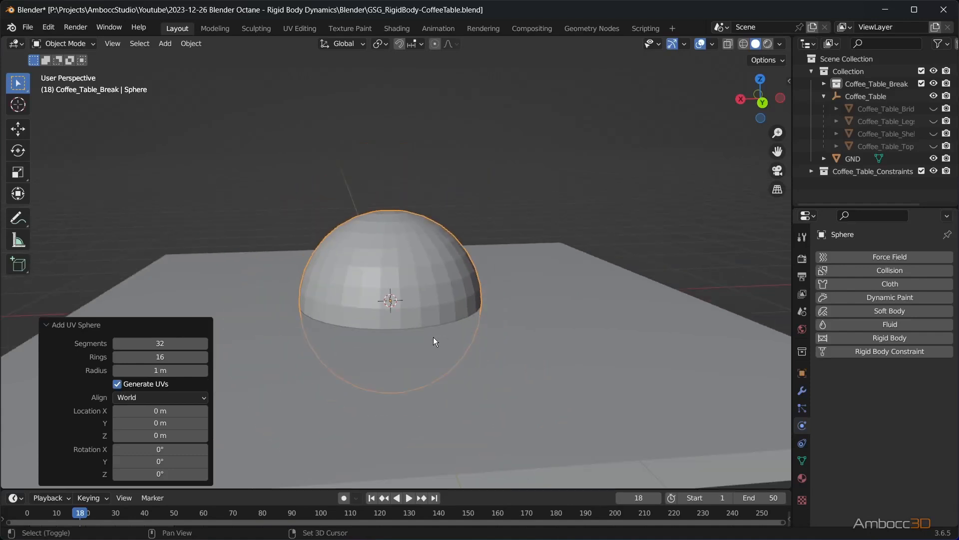
{"action": "key", "text": "s"}
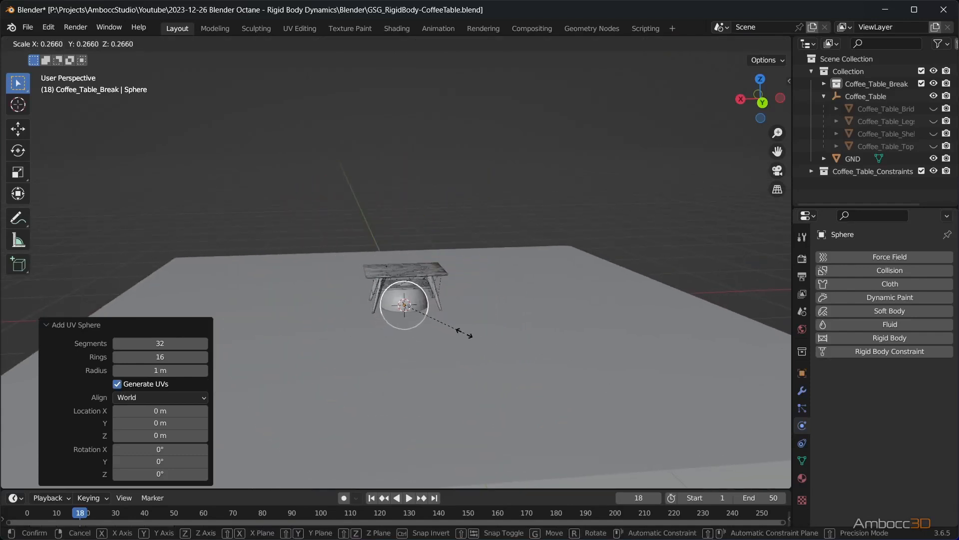
{"action": "left_click", "coordinate": [450, 331]}
Step: Raise the sphere about 1.82 m along Z so it hangs above the table
{"action": "key", "text": "KP_1"}
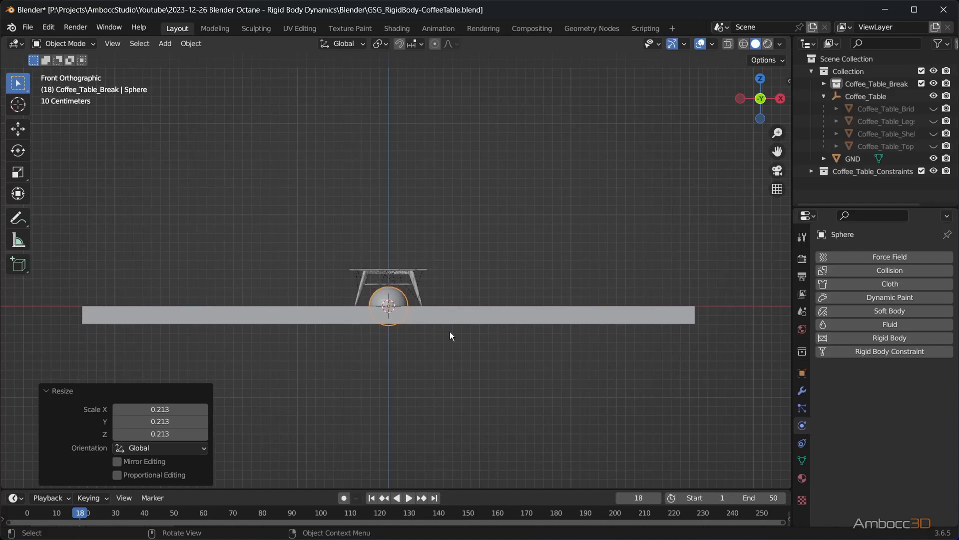
{"action": "middle_click_drag", "start_coordinate": [451, 321], "coordinate": [458, 412], "text": "shift"}
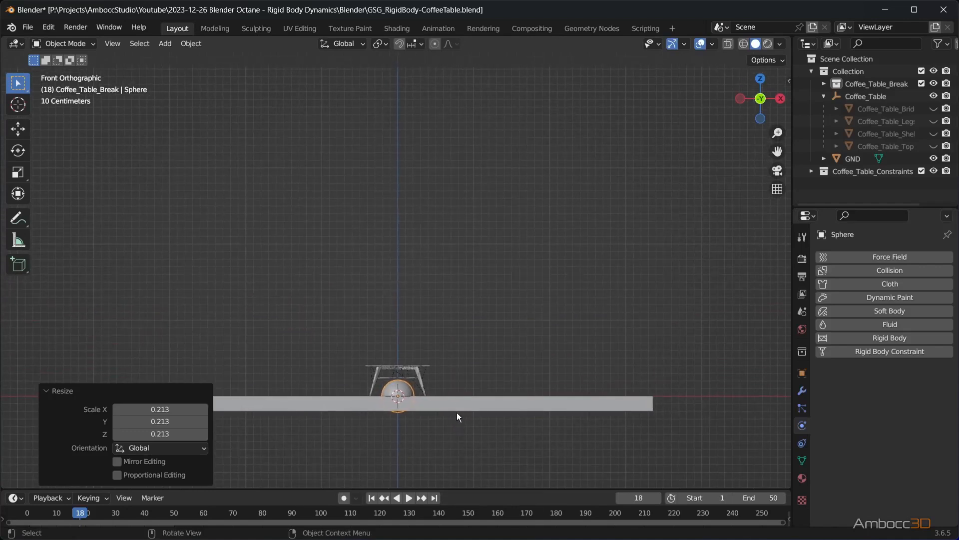
{"action": "key", "text": "g"}
{"action": "key", "text": "z"}
{"action": "left_click", "coordinate": [451, 273]}
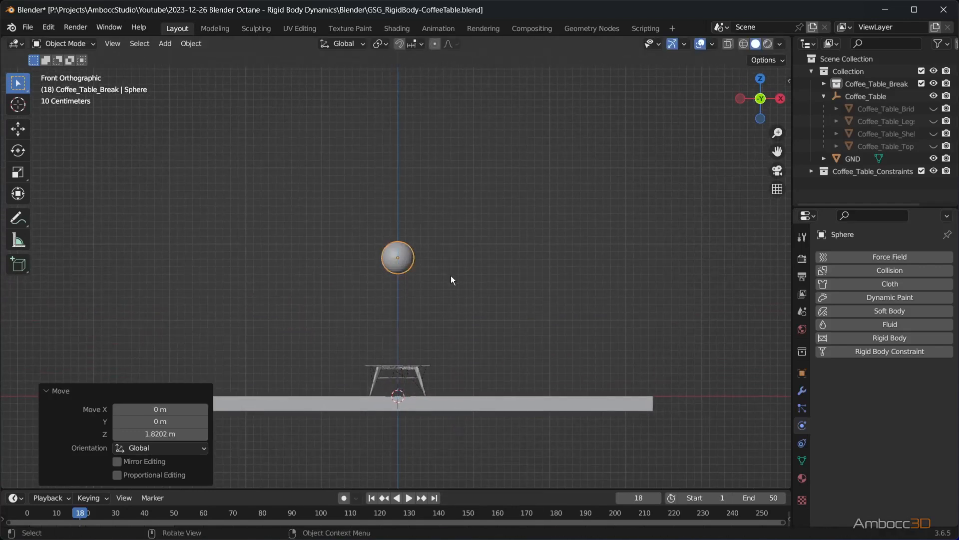
{"action": "middle_click_drag", "start_coordinate": [502, 281], "coordinate": [436, 290]}
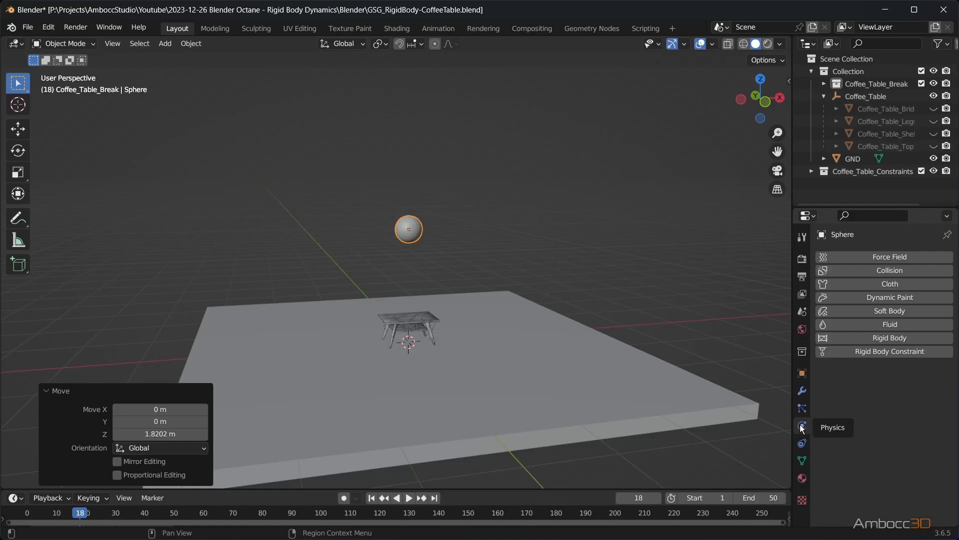
Step: Make the sphere an active rigid body and play the simulation of it dropping onto the table
{"action": "left_click", "coordinate": [883, 338]}
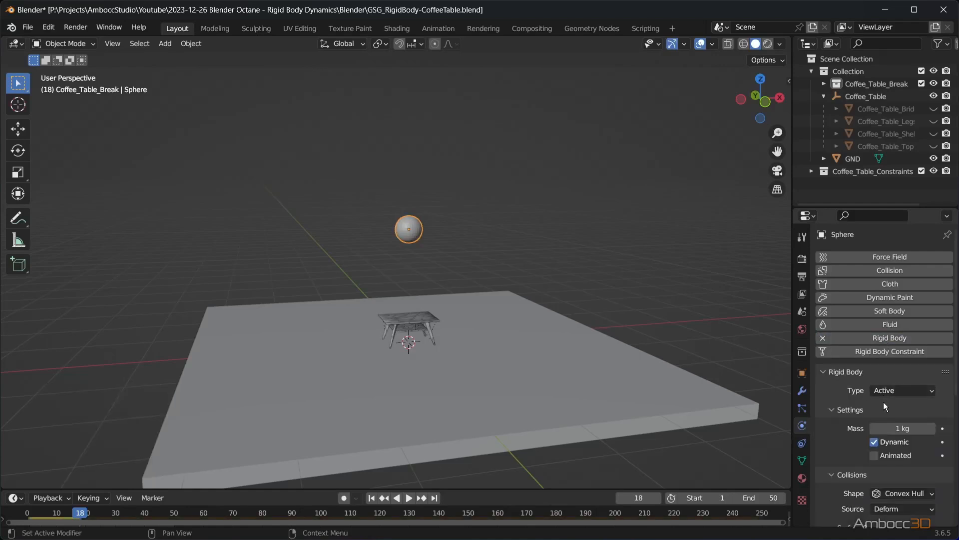
{"action": "scroll", "coordinate": [827, 437], "scroll_direction": "down", "scroll_amount": 8}
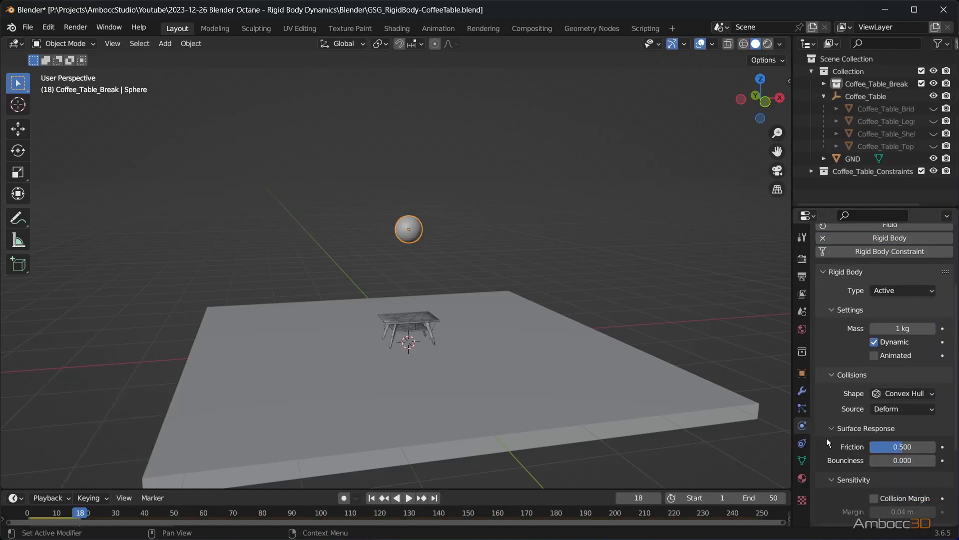
{"action": "middle_click_drag", "start_coordinate": [513, 386], "coordinate": [487, 381]}
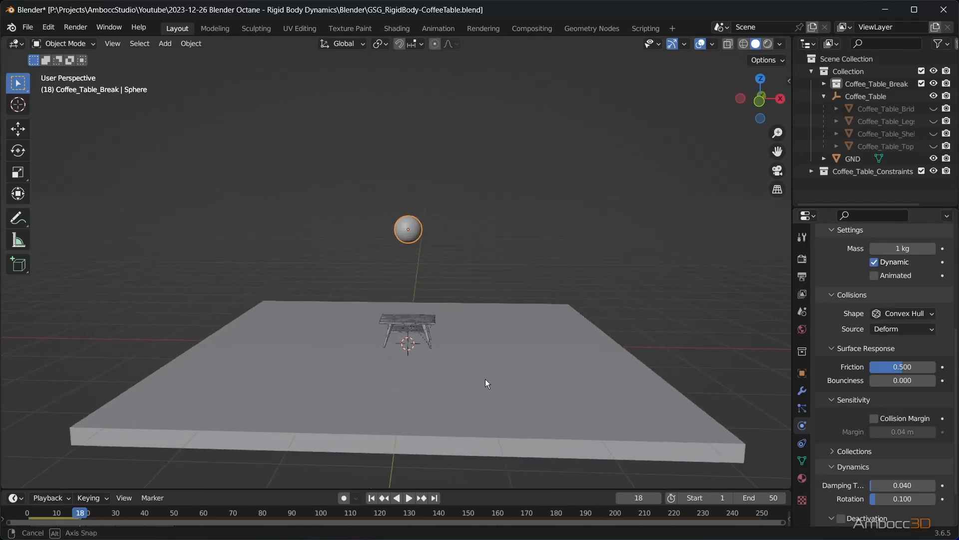
{"action": "left_click", "coordinate": [409, 498]}
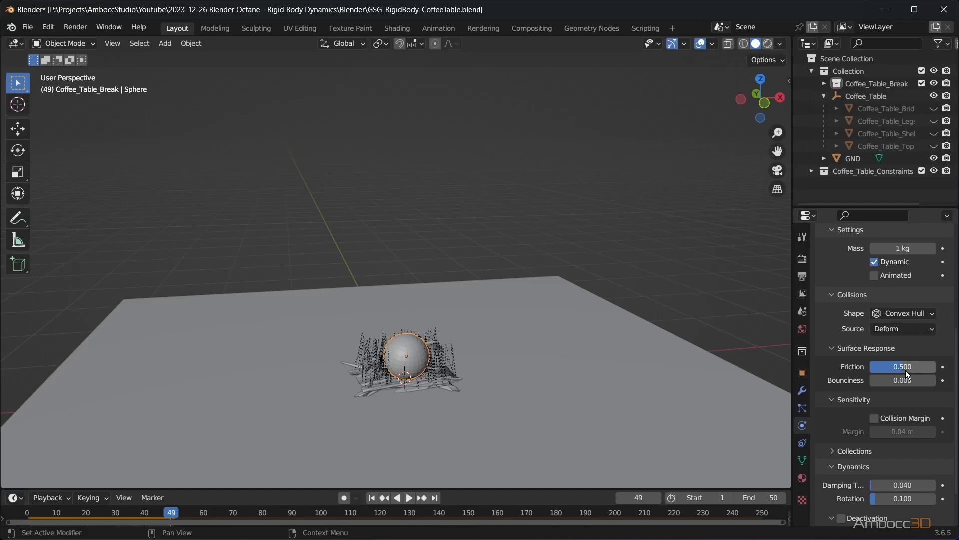
Step: Set the sphere's friction to 0.9 and mass to 10 kg, then replay the simulation from the start and hide the overlays
{"action": "left_click", "coordinate": [907, 370]}
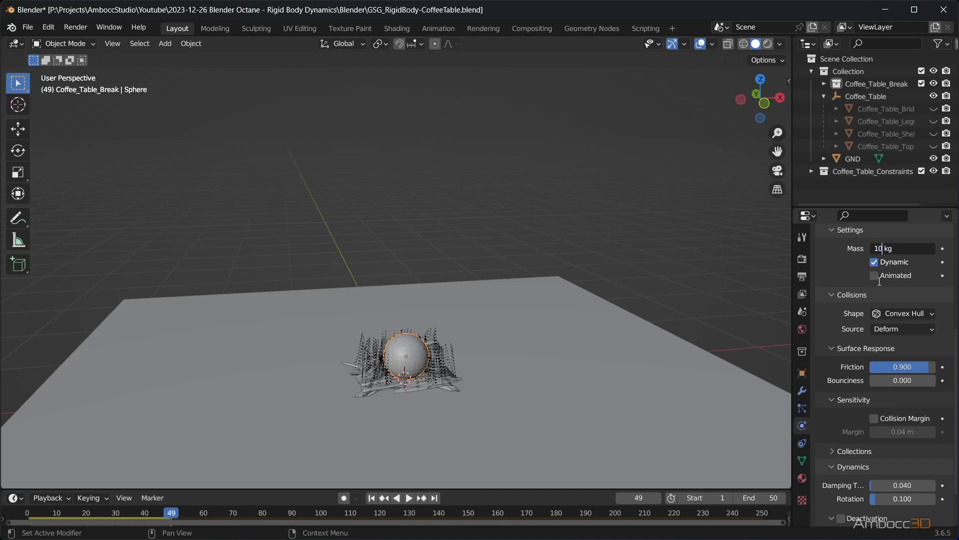
{"action": "left_click", "coordinate": [372, 498]}
{"action": "left_click", "coordinate": [409, 498]}
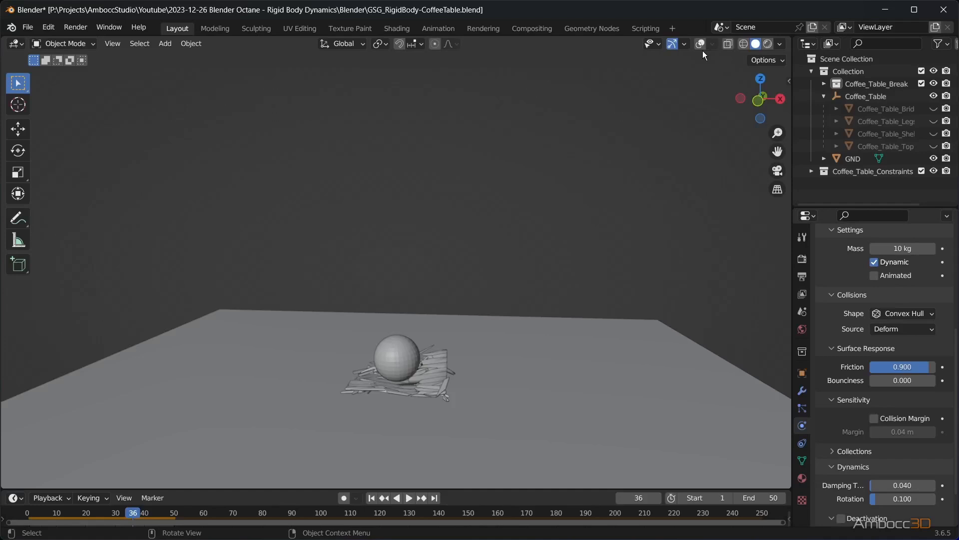
{"action": "left_click", "coordinate": [703, 47]}
{"action": "left_click", "coordinate": [702, 46]}
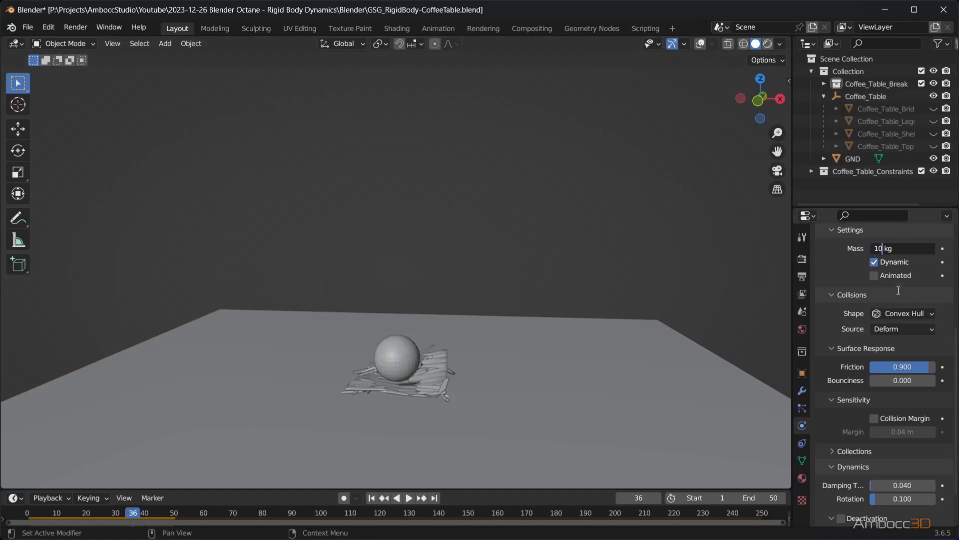
Step: Set the sphere's mass to 100 kg and bounciness to 0.1, and play the simulation
{"action": "type", "text": "0"}
{"action": "key", "text": "Return"}
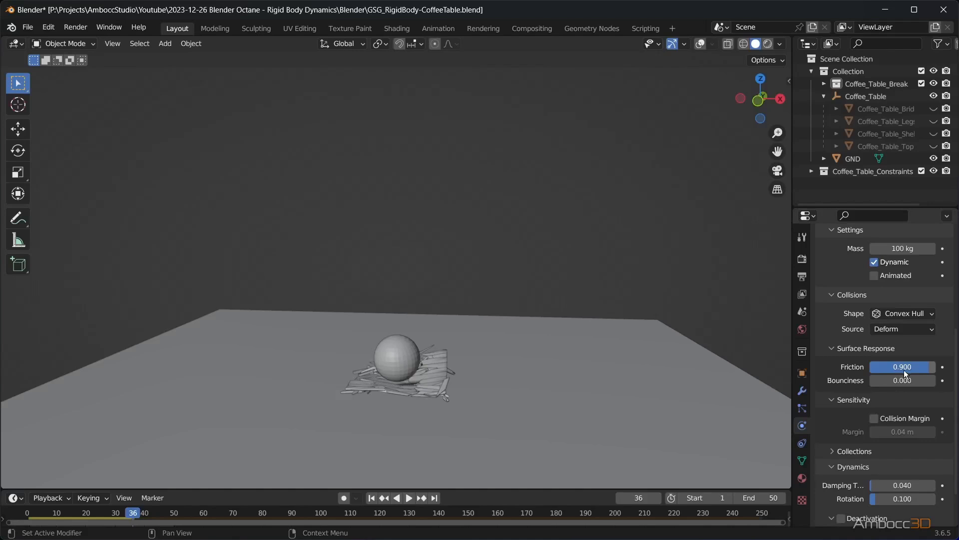
{"action": "scroll", "coordinate": [930, 342], "scroll_direction": "down", "scroll_amount": 1}
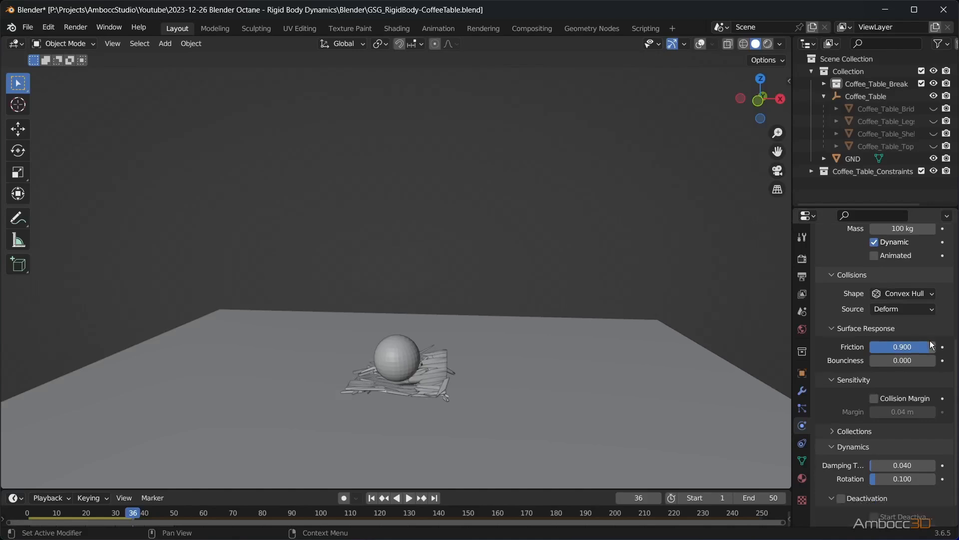
{"action": "left_click", "coordinate": [899, 361]}
{"action": "scroll", "coordinate": [942, 341], "scroll_direction": "down", "scroll_amount": 1}
{"action": "key", "text": "space"}
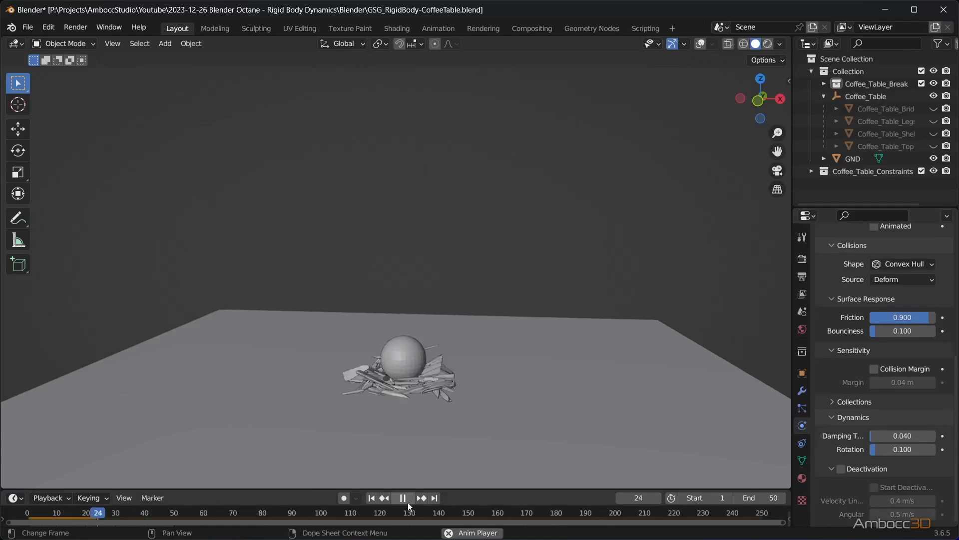
Step: Stop the running simulation and set the friction of the GND ground to 0.9
{"action": "middle_click_drag", "start_coordinate": [489, 434], "coordinate": [425, 418]}
{"action": "middle_click_drag", "start_coordinate": [430, 385], "coordinate": [433, 350]}
{"action": "scroll", "coordinate": [414, 415], "scroll_direction": "up", "scroll_amount": 4}
{"action": "scroll", "coordinate": [433, 377], "scroll_direction": "down", "scroll_amount": 2}
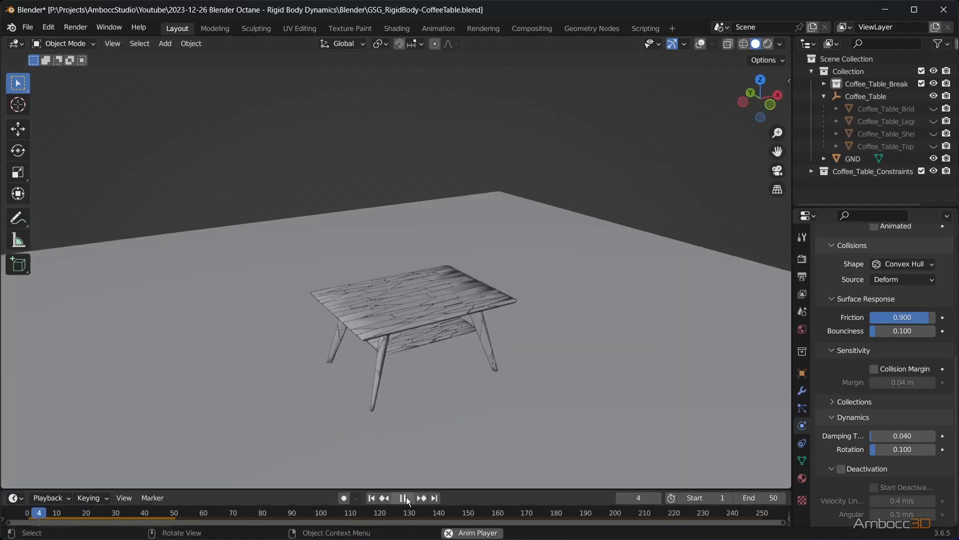
{"action": "left_click", "coordinate": [406, 496]}
{"action": "middle_click_drag", "start_coordinate": [450, 455], "coordinate": [559, 440]}
{"action": "left_click", "coordinate": [558, 439]}
{"action": "double_click", "coordinate": [894, 433]}
{"action": "type", "text": "0.9"}
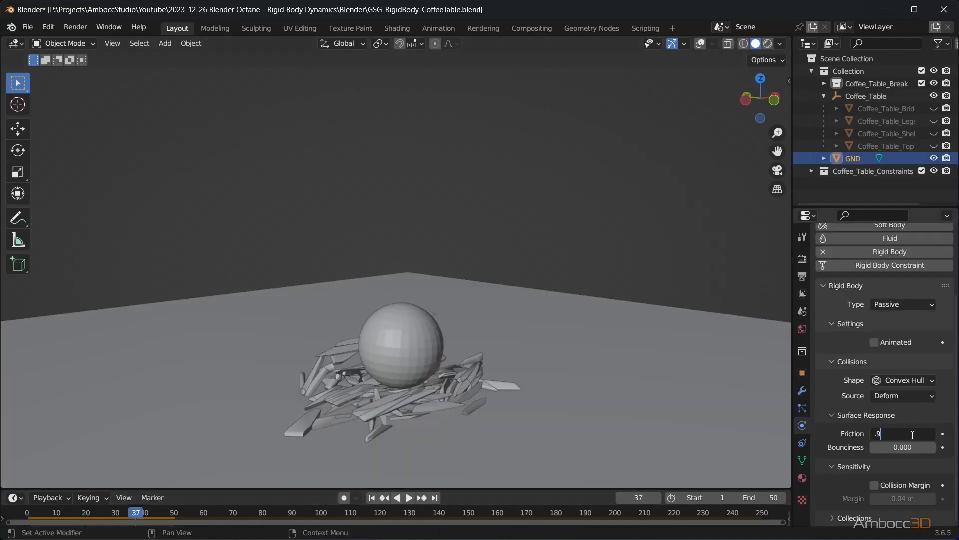
{"action": "key", "text": "Return"}
Step: Play the simulation to check how the fragments behave on the ground, and stop it
{"action": "left_click", "coordinate": [409, 498]}
{"action": "middle_click_drag", "start_coordinate": [439, 438], "coordinate": [447, 378]}
{"action": "left_click", "coordinate": [403, 498]}
Step: Set the sphere's rigid body mass to 1000 kg
{"action": "left_click", "coordinate": [440, 371]}
{"action": "middle_click_drag", "start_coordinate": [607, 407], "coordinate": [557, 316]}
{"action": "left_click", "coordinate": [892, 342]}
{"action": "type", "text": "1000"}
{"action": "key", "text": "Return"}
Step: Play the simulation of the heavier sphere smashing the table and stop it after the impact
{"action": "middle_click_drag", "start_coordinate": [550, 375], "coordinate": [482, 375]}
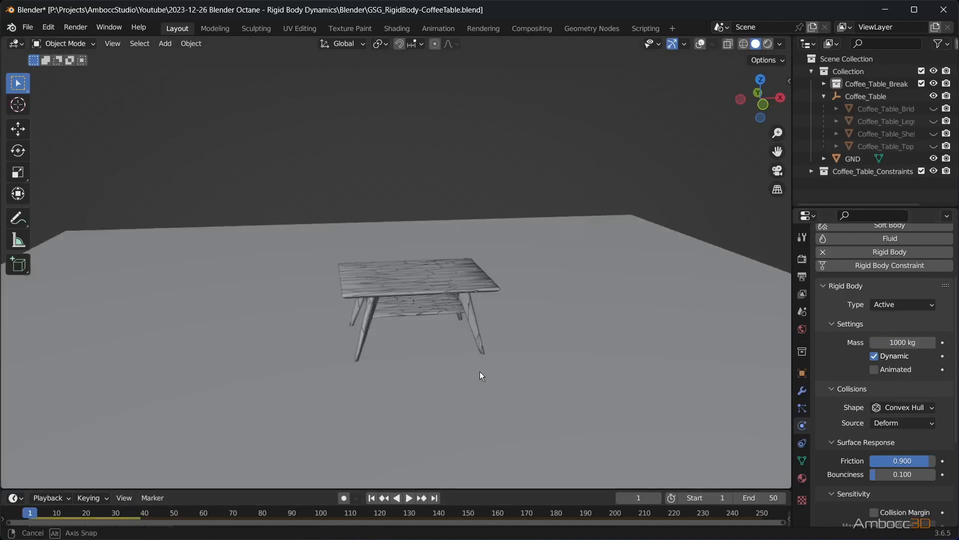
{"action": "scroll", "coordinate": [482, 374], "scroll_direction": "down", "scroll_amount": 4}
{"action": "left_click", "coordinate": [408, 497]}
{"action": "left_click", "coordinate": [403, 498]}
{"action": "key", "text": "space"}
{"action": "middle_click_drag", "start_coordinate": [449, 360], "coordinate": [436, 382]}
{"action": "key", "text": "space"}
{"action": "scroll", "coordinate": [433, 394], "scroll_direction": "down", "scroll_amount": 5}
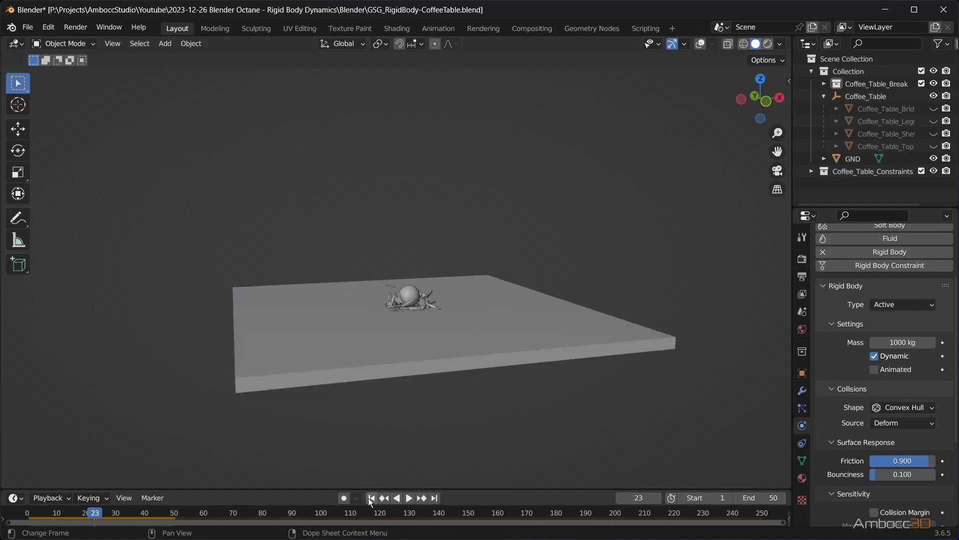
Step: Return to the first frame and raise the sphere about 1.2 m along Z
{"action": "left_click", "coordinate": [371, 498]}
{"action": "key", "text": "g"}
{"action": "key", "text": "z"}
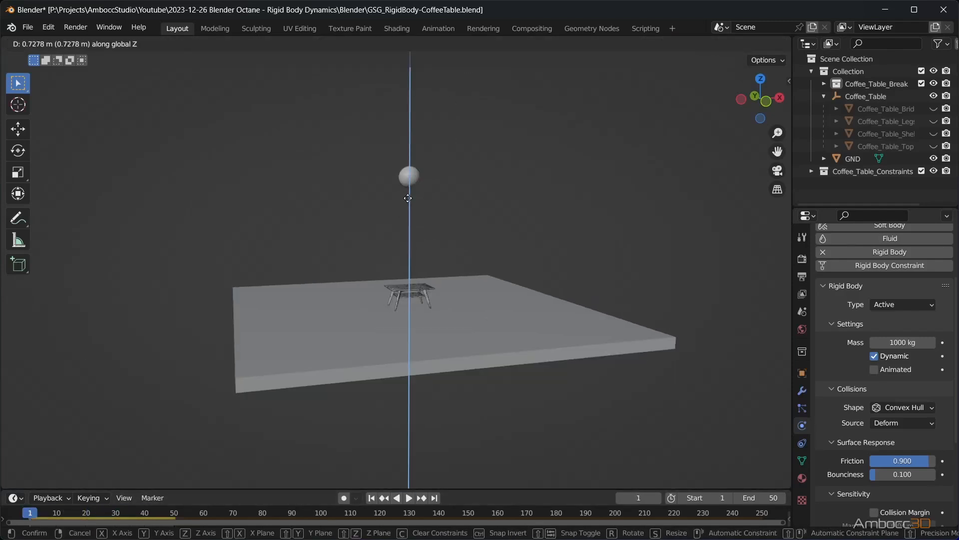
{"action": "left_click", "coordinate": [408, 175]}
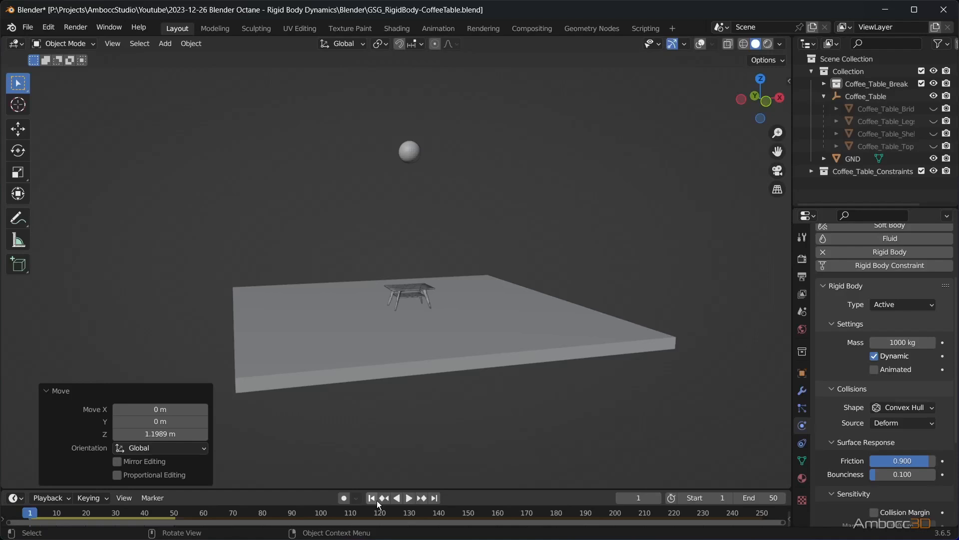
Step: Play the simulation of the higher drop, examine the impact up close, and return to the first frame
{"action": "key", "text": "space"}
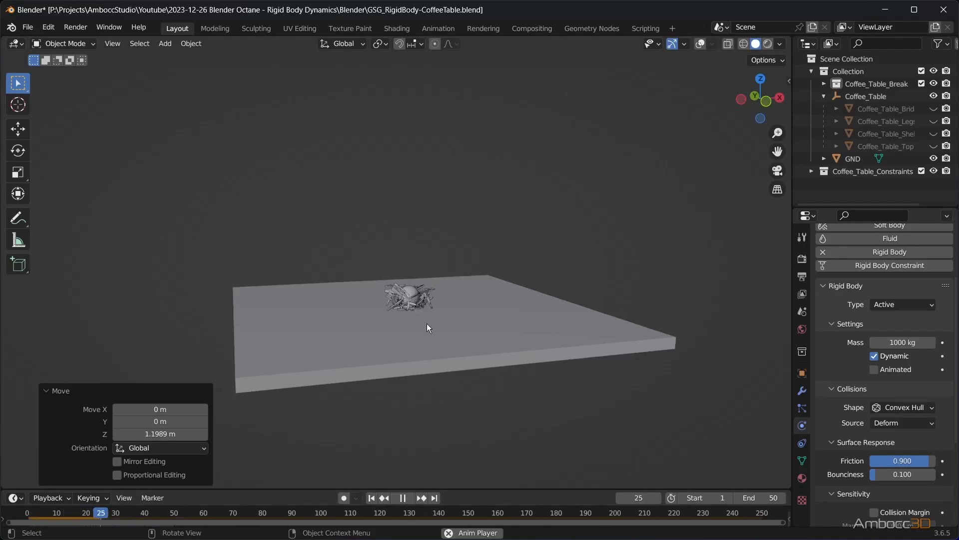
{"action": "scroll", "coordinate": [424, 305], "scroll_direction": "up", "scroll_amount": 4}
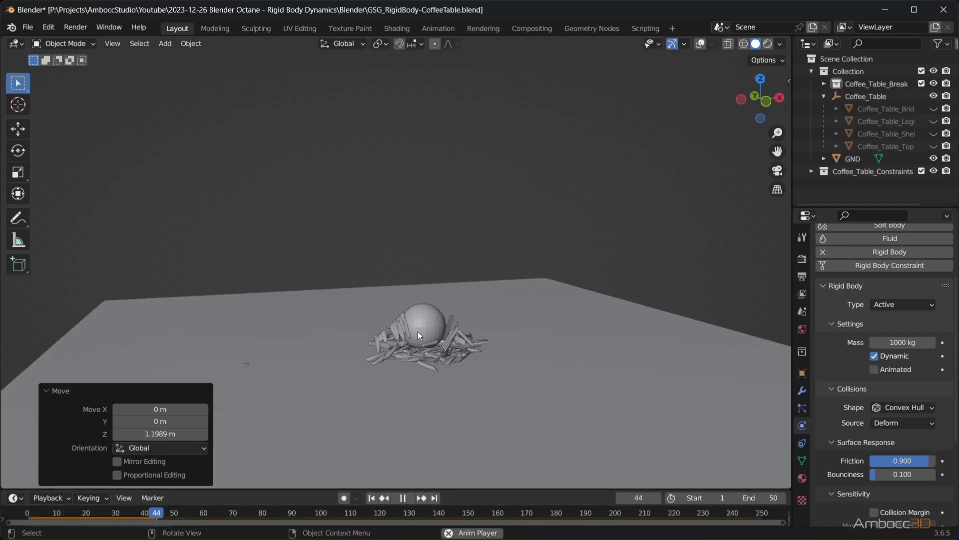
{"action": "scroll", "coordinate": [428, 361], "scroll_direction": "up", "scroll_amount": 1}
{"action": "middle_click_drag", "start_coordinate": [433, 370], "coordinate": [384, 353], "text": "shift"}
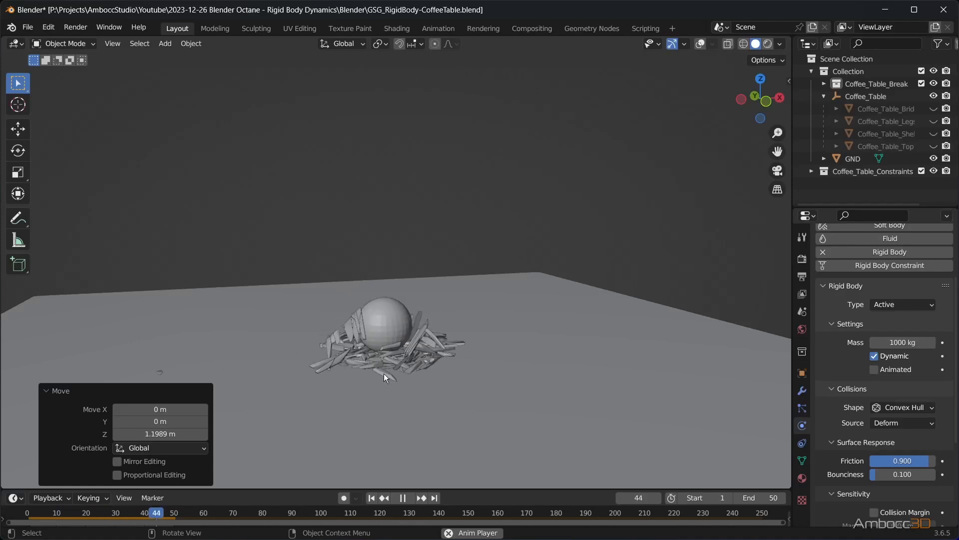
{"action": "key", "text": "space"}
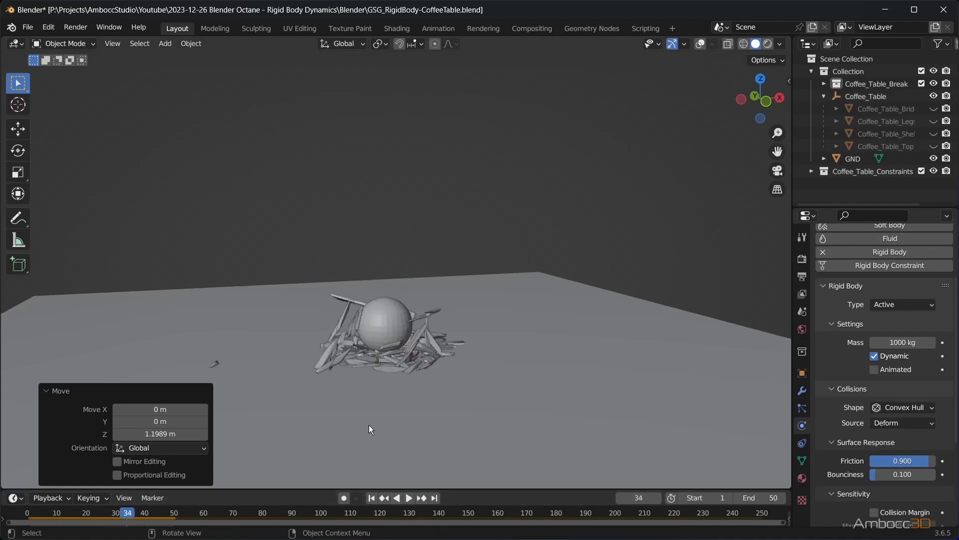
{"action": "left_click", "coordinate": [371, 498]}
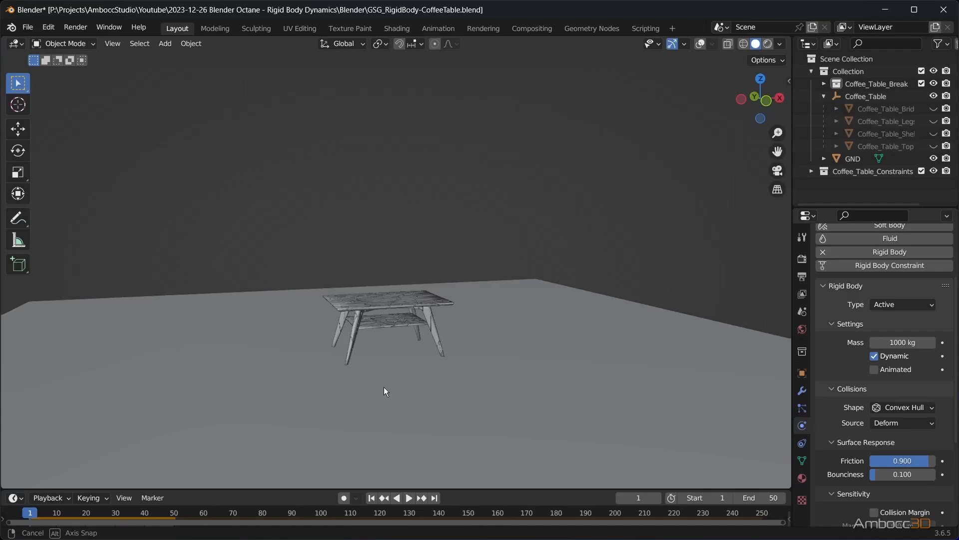